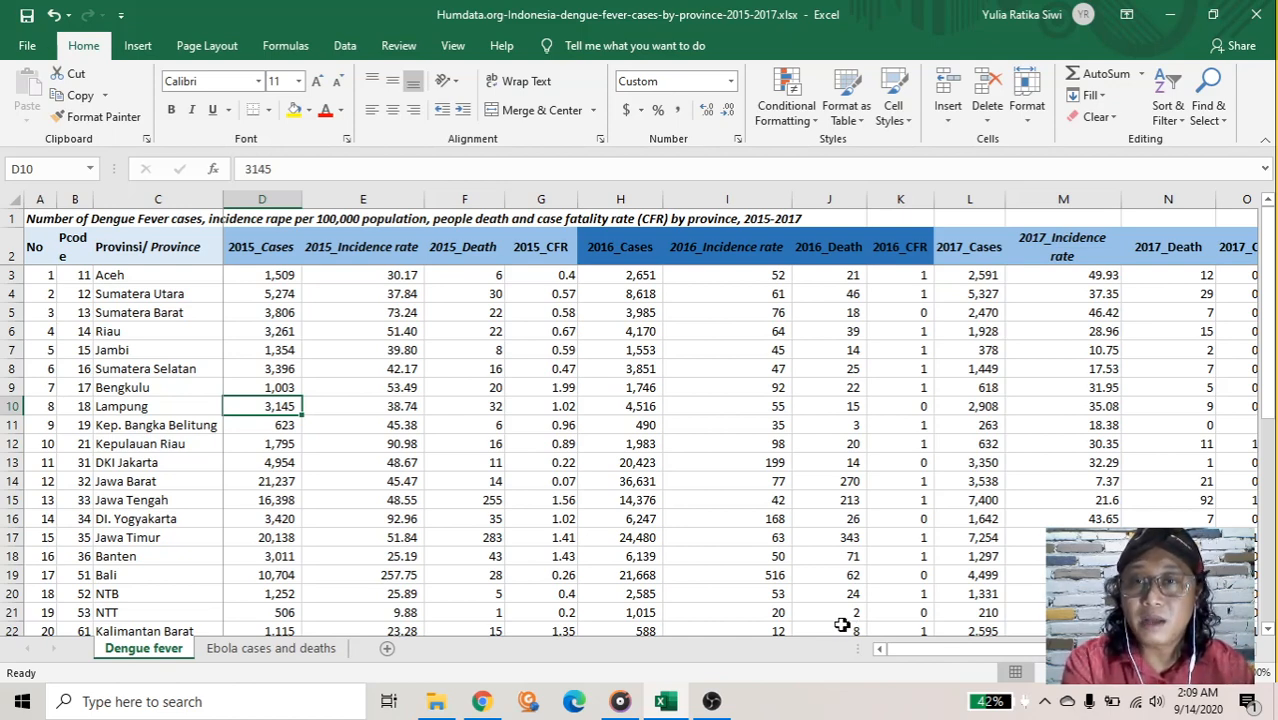
pyautogui.click(344, 46)
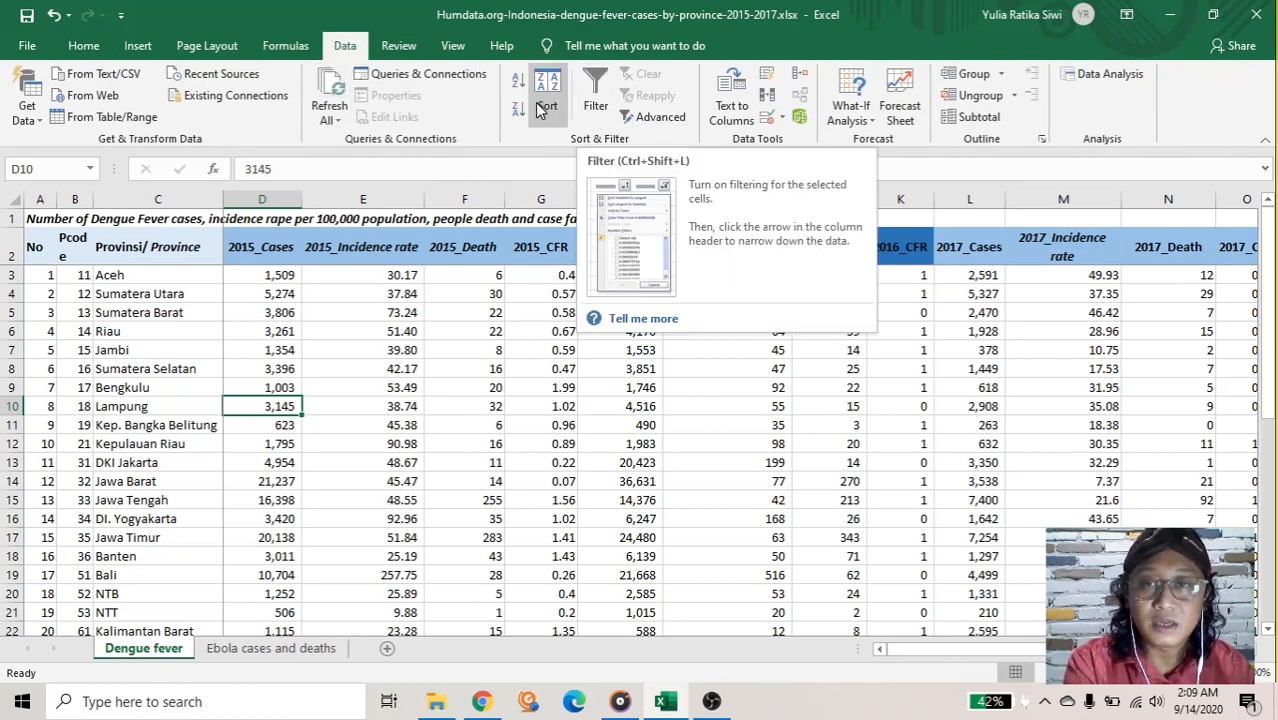
pyautogui.click(86, 47)
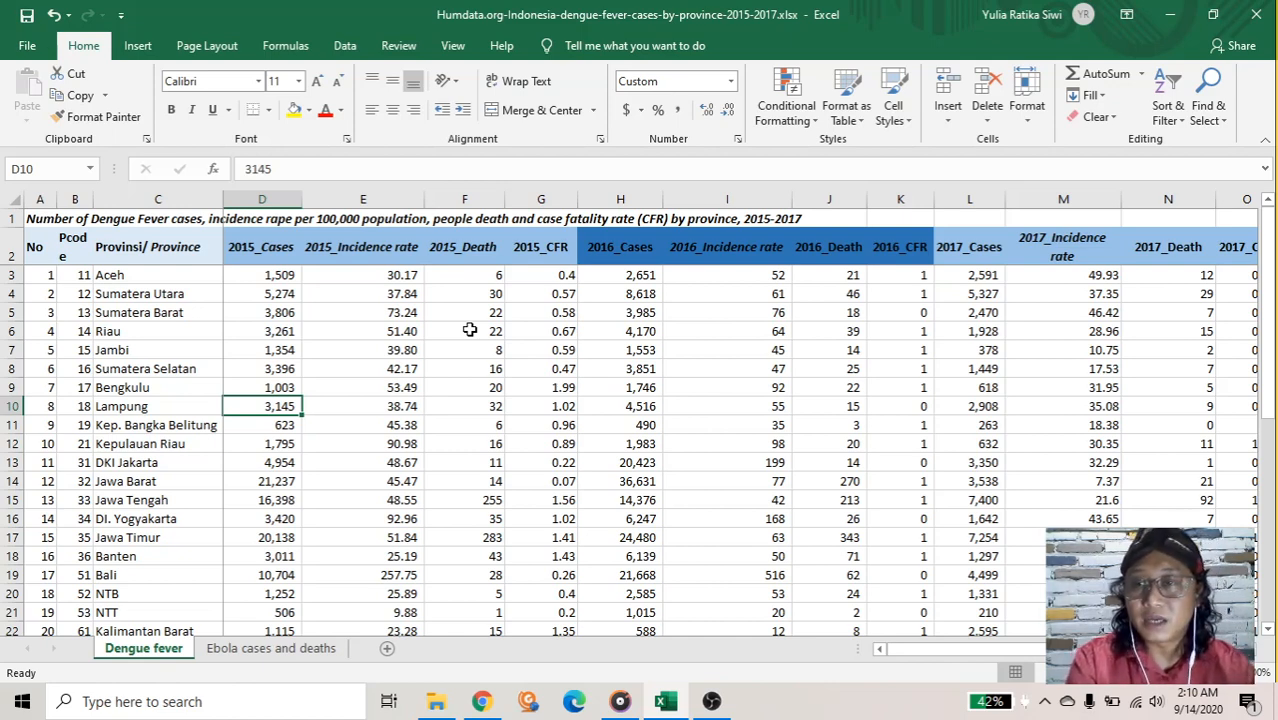
# - Review the dengue fever table from the first province down to the INDONESIA total row and back to the 2015_Cases header
pyautogui.click(42, 280)
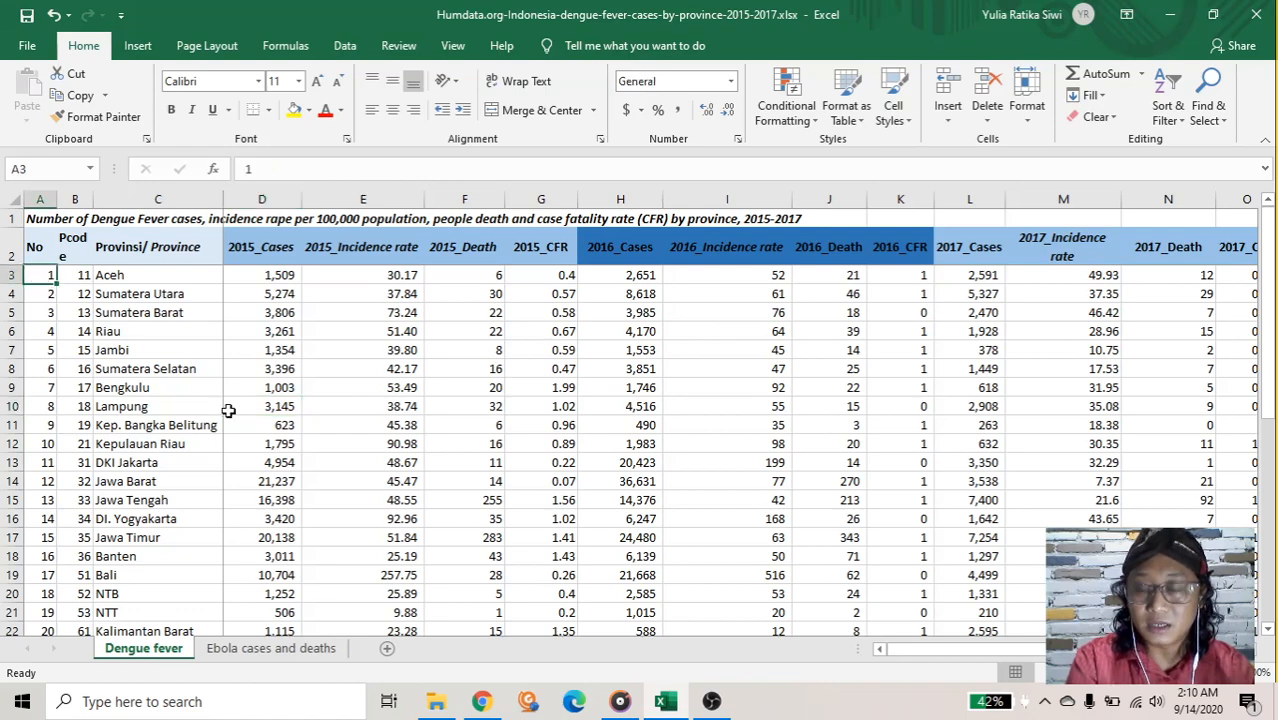
pyautogui.scroll(-7, 228, 410)
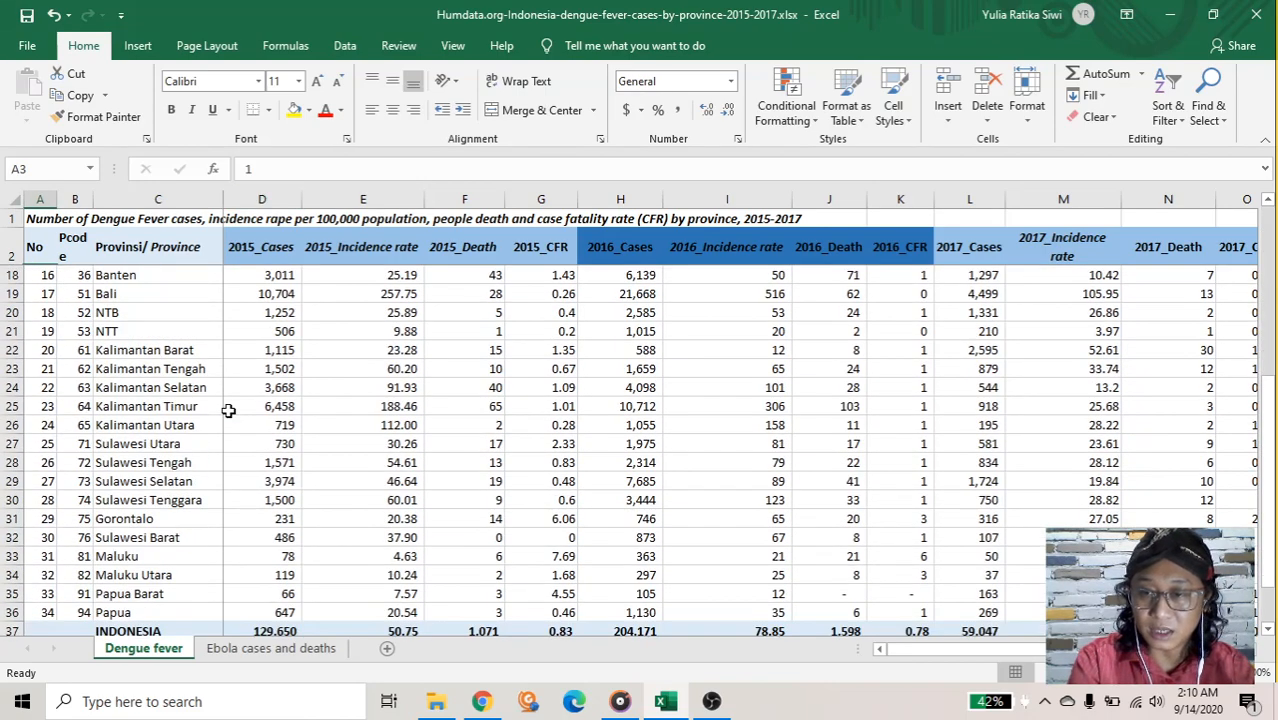
pyautogui.click(164, 514)
pyautogui.scroll(7, 228, 498)
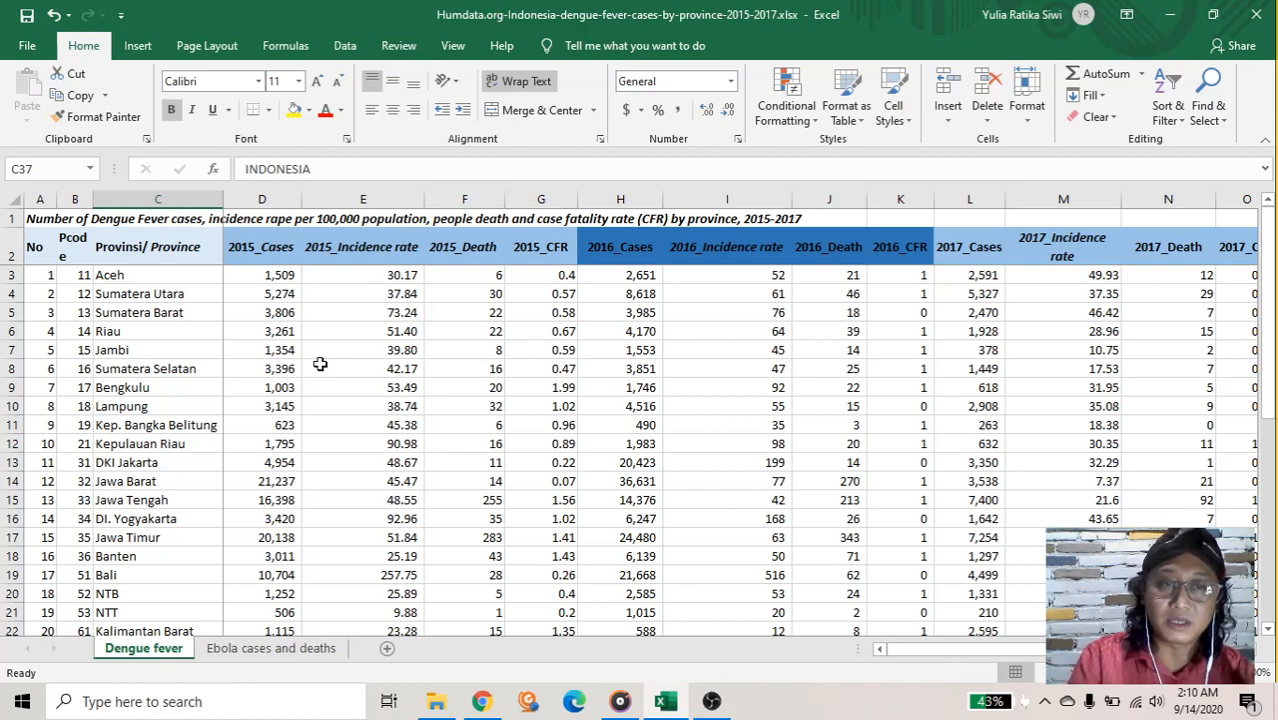
pyautogui.click(286, 247)
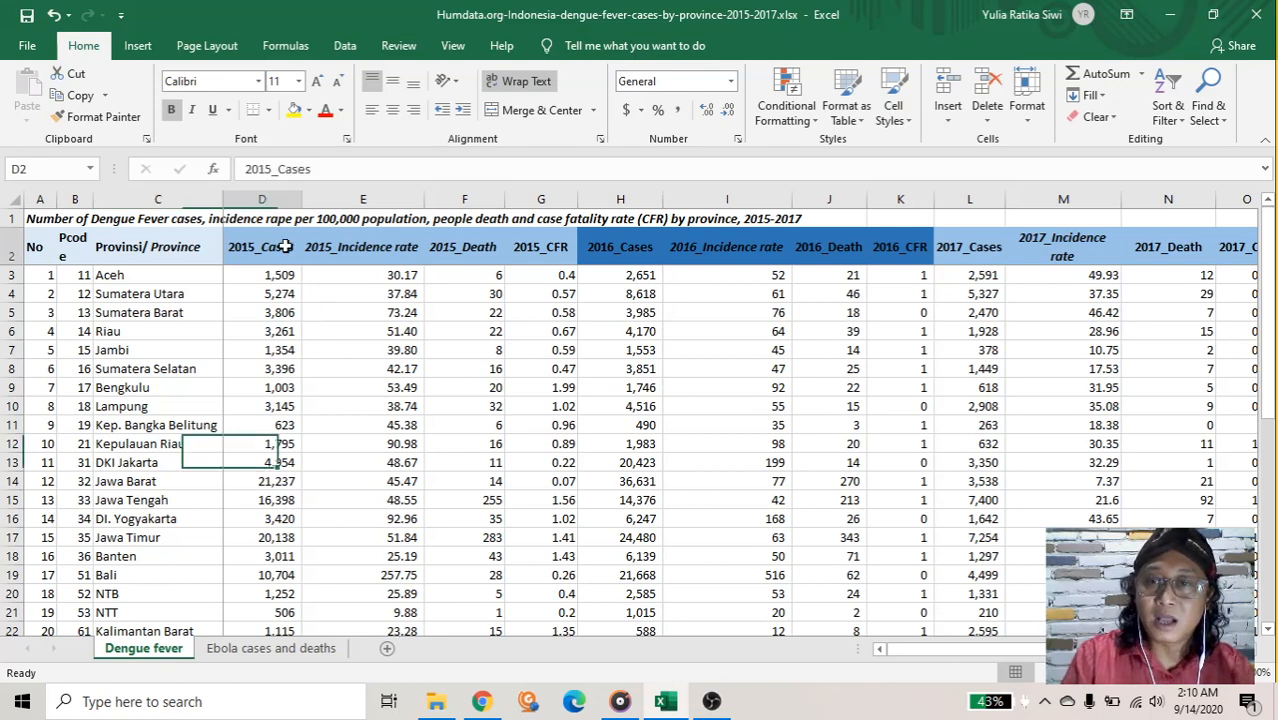
# - Hide the 2015_Incidence rate, 2015_Death and 2015_CFR columns (E to G)
pyautogui.click(345, 199)
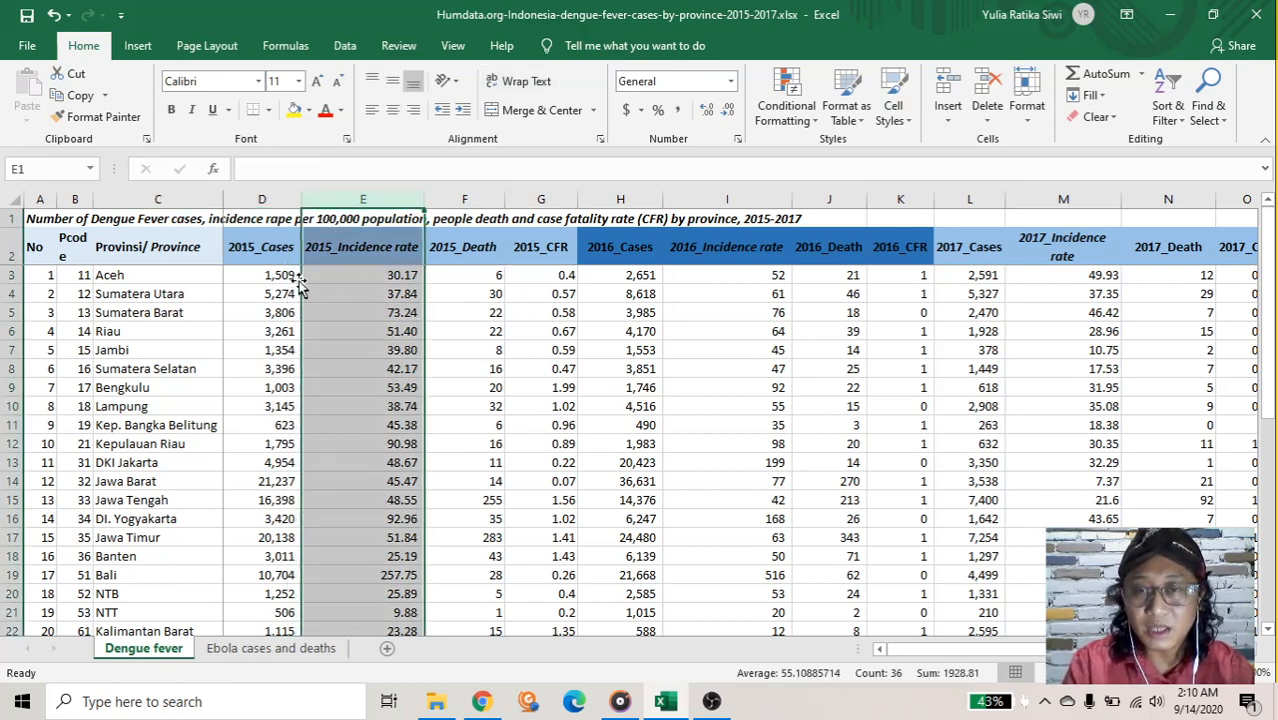
pyautogui.keyDown('shift'); pyautogui.click(560, 203); pyautogui.keyUp('shift')
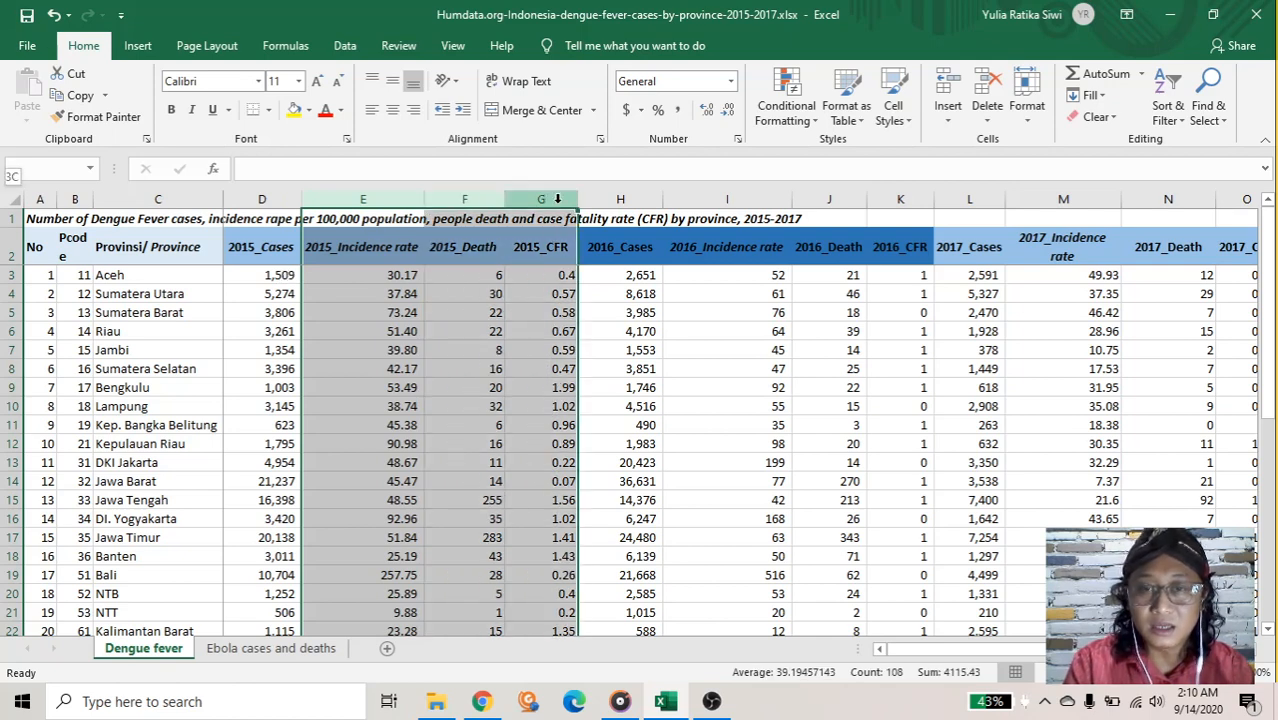
pyautogui.rightClick(561, 205)
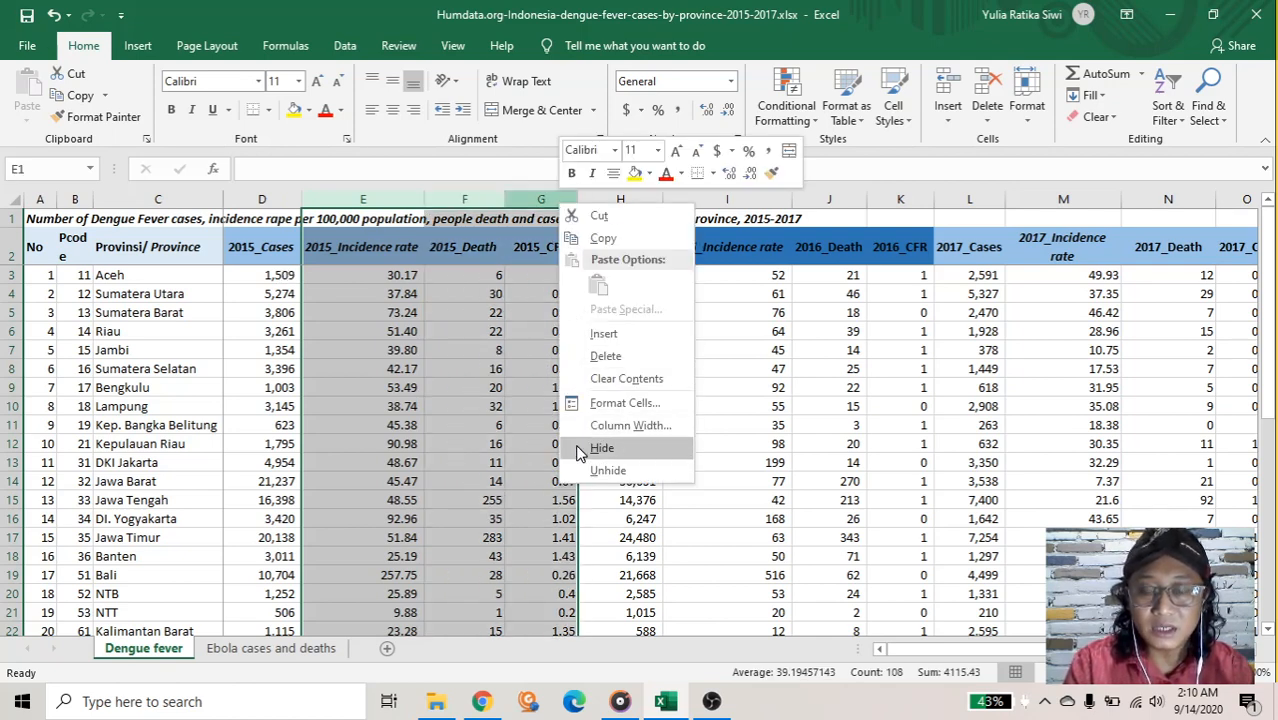
pyautogui.click(601, 448)
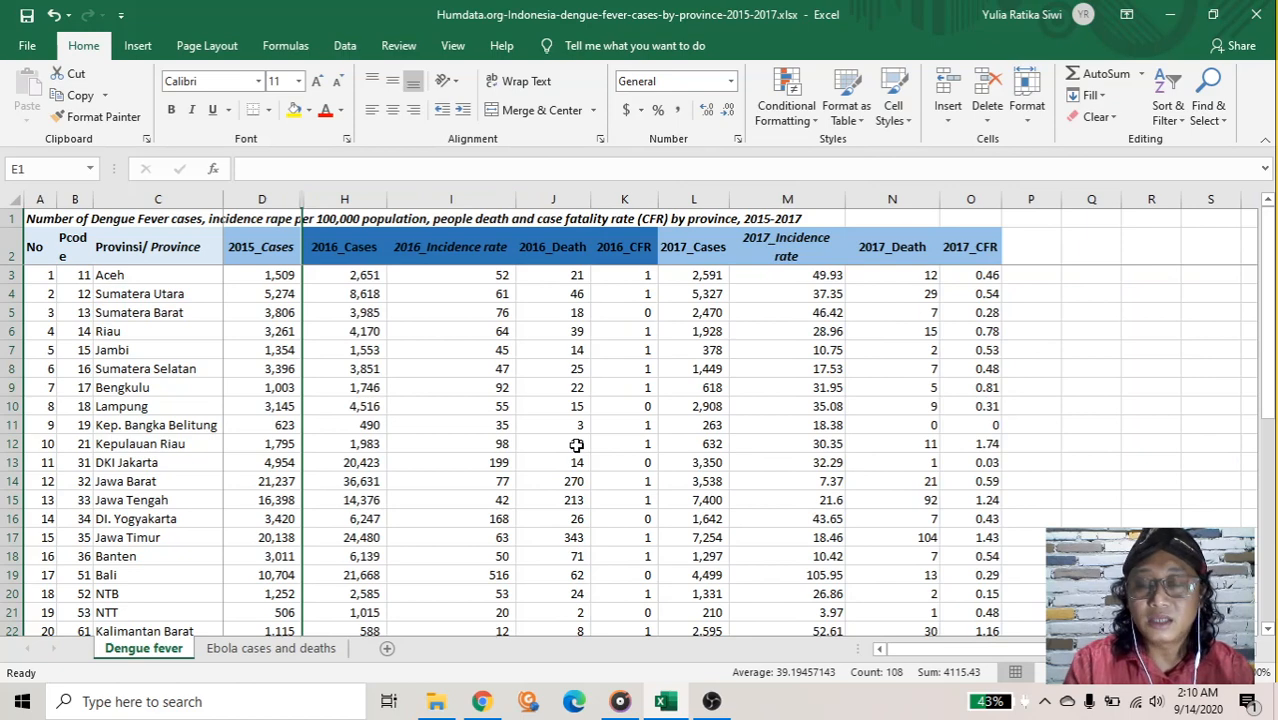
# - Delete the 2016_Incidence rate, 2016_Death and 2016_CFR columns (I to K)
pyautogui.click(504, 198)
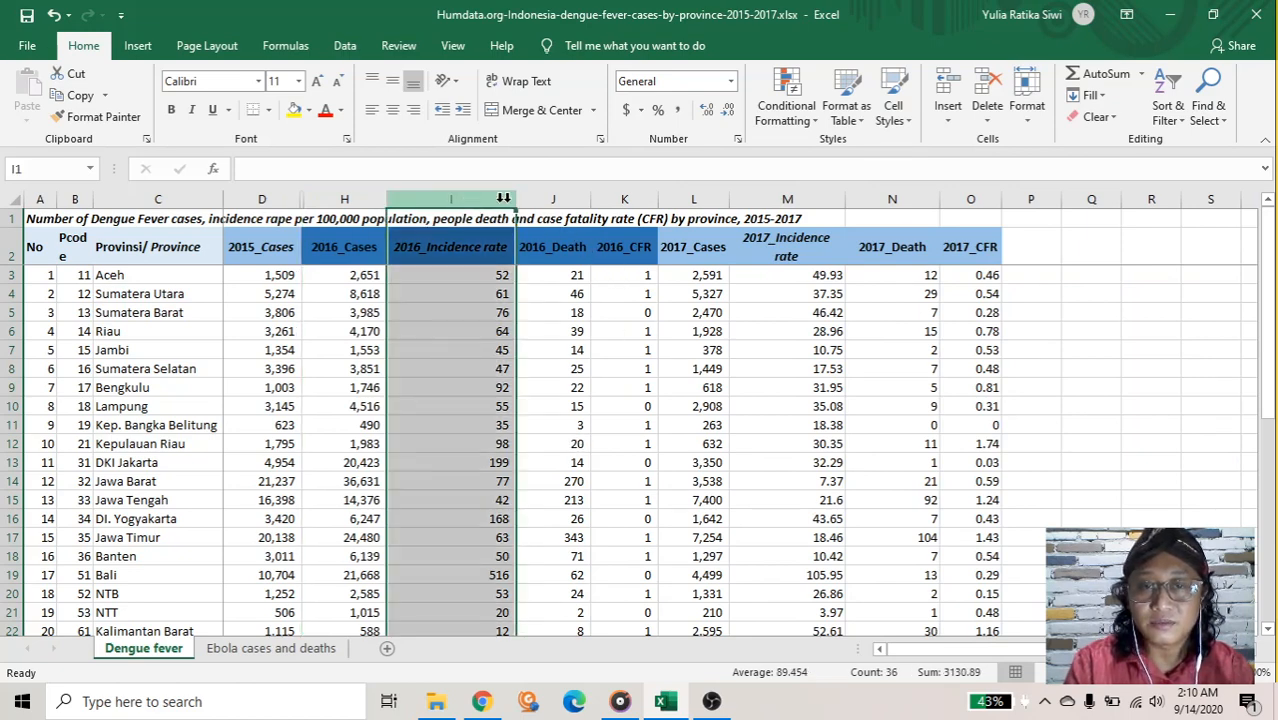
pyautogui.keyDown('shift'); pyautogui.click(640, 199); pyautogui.keyUp('shift')
pyautogui.rightClick(645, 201)
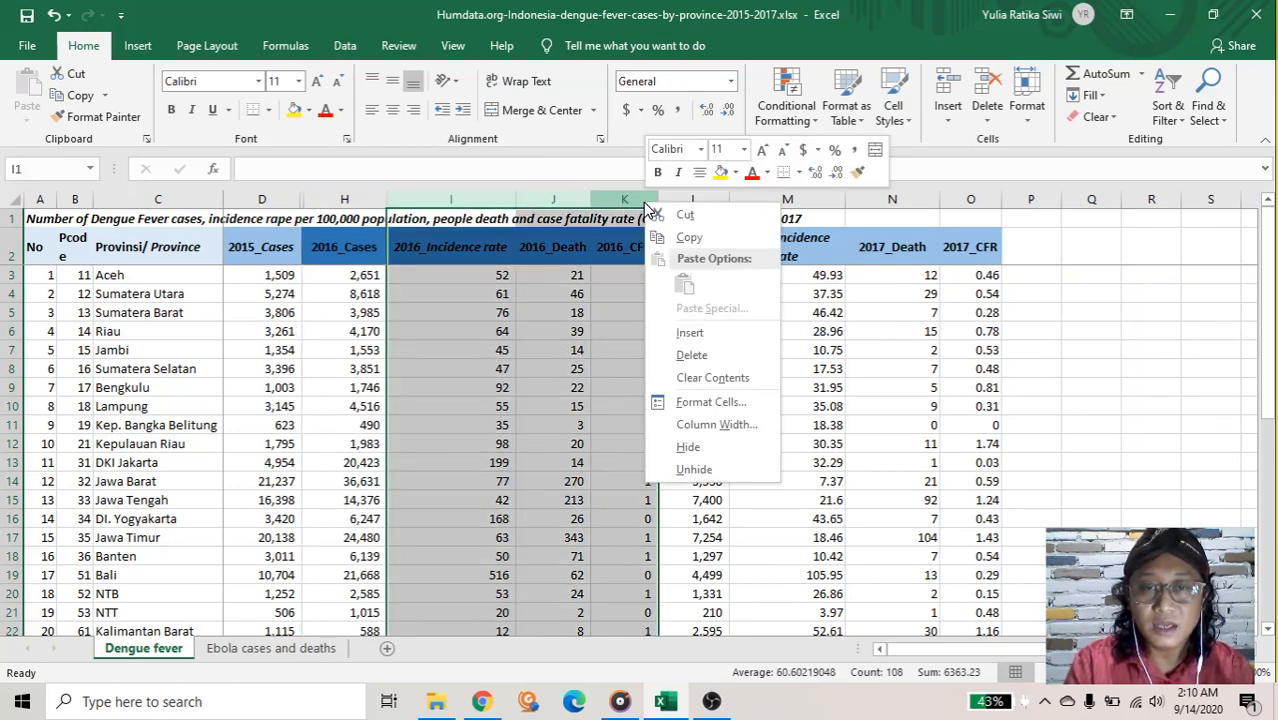
pyautogui.click(668, 366)
pyautogui.click(257, 248)
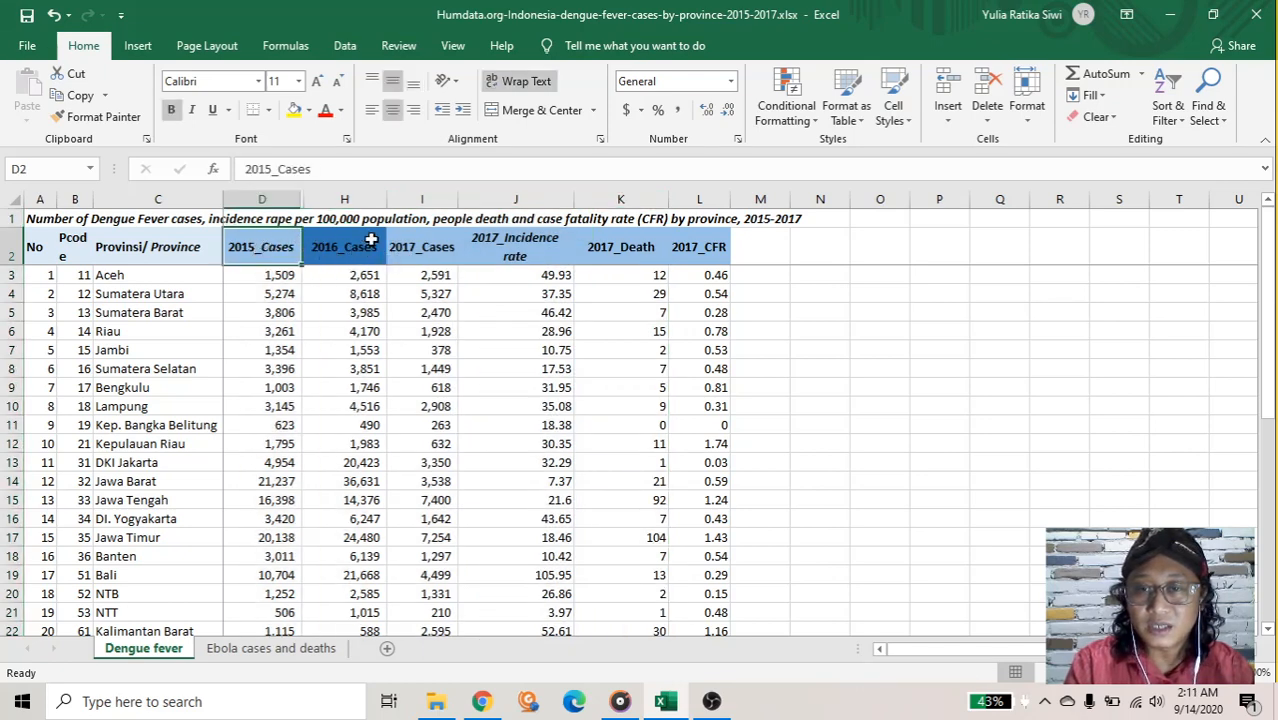
pyautogui.scroll(-3, 288, 365)
pyautogui.scroll(3, 293, 372)
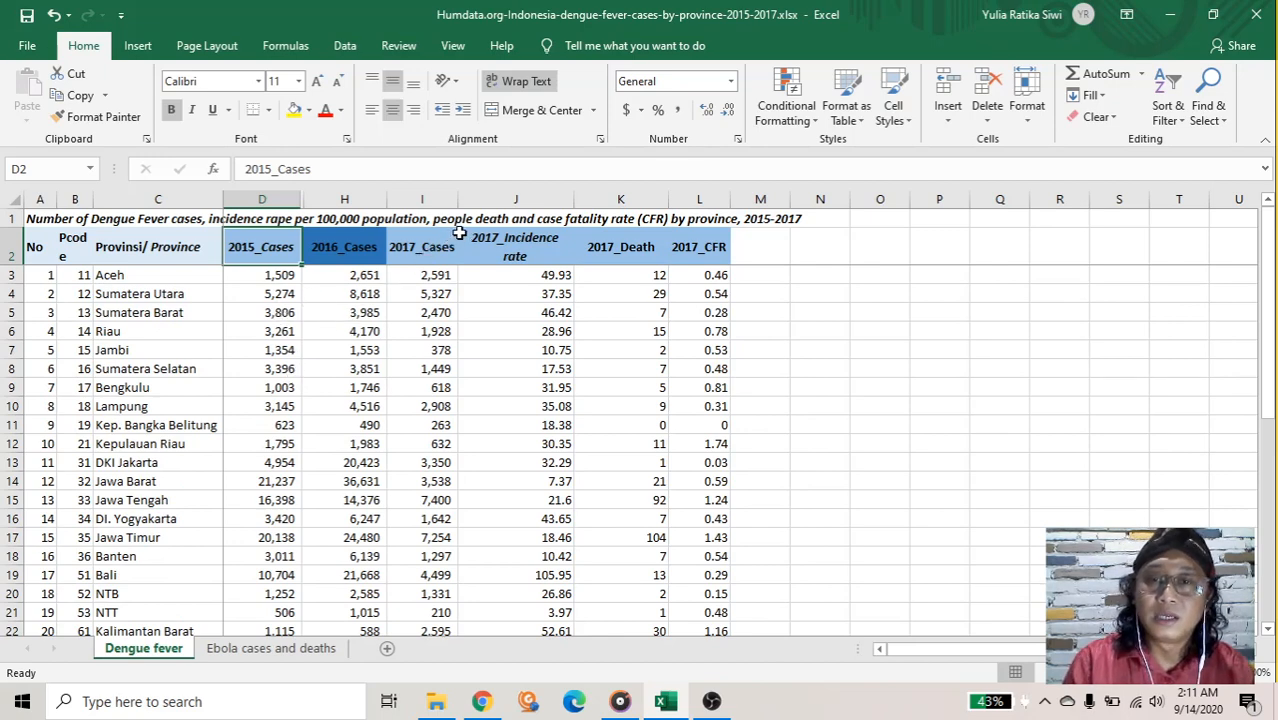
# - Unhide the 2015 incidence rate, death and CFR columns between 2015_Cases and 2016_Cases
pyautogui.click(414, 196)
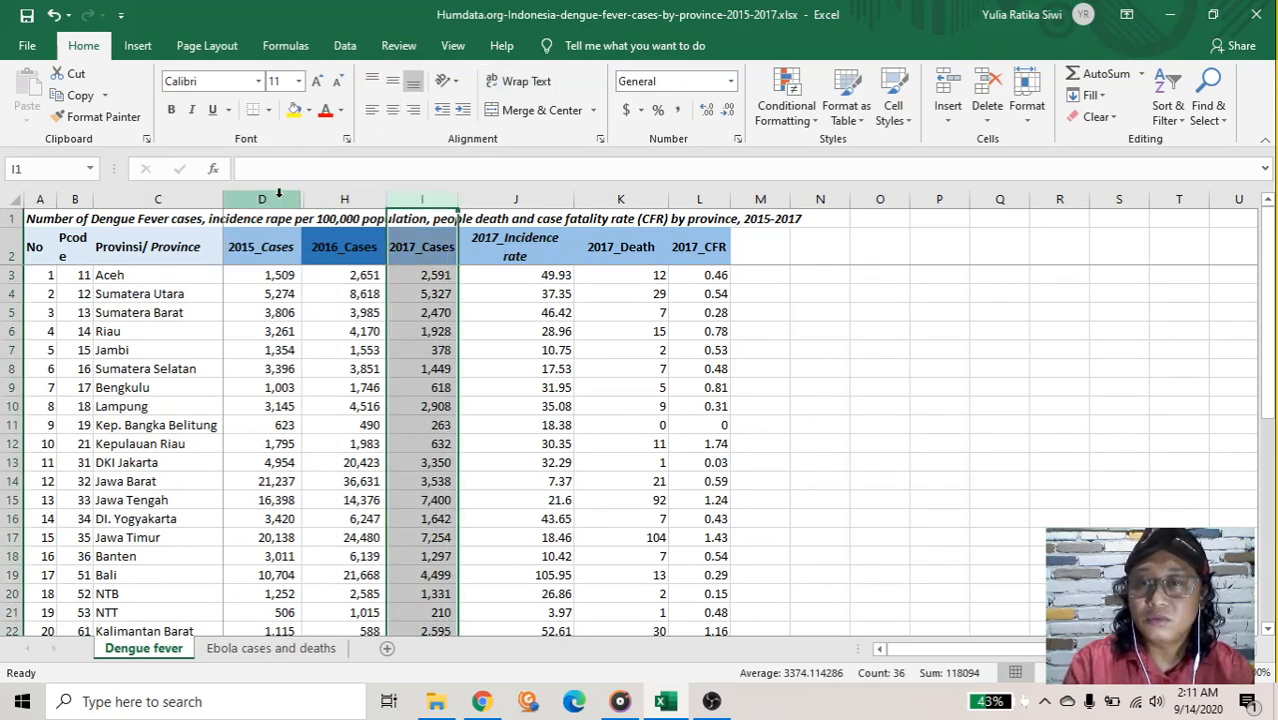
pyautogui.keyDown('shift'); pyautogui.click(278, 196); pyautogui.keyUp('shift')
pyautogui.rightClick(281, 198)
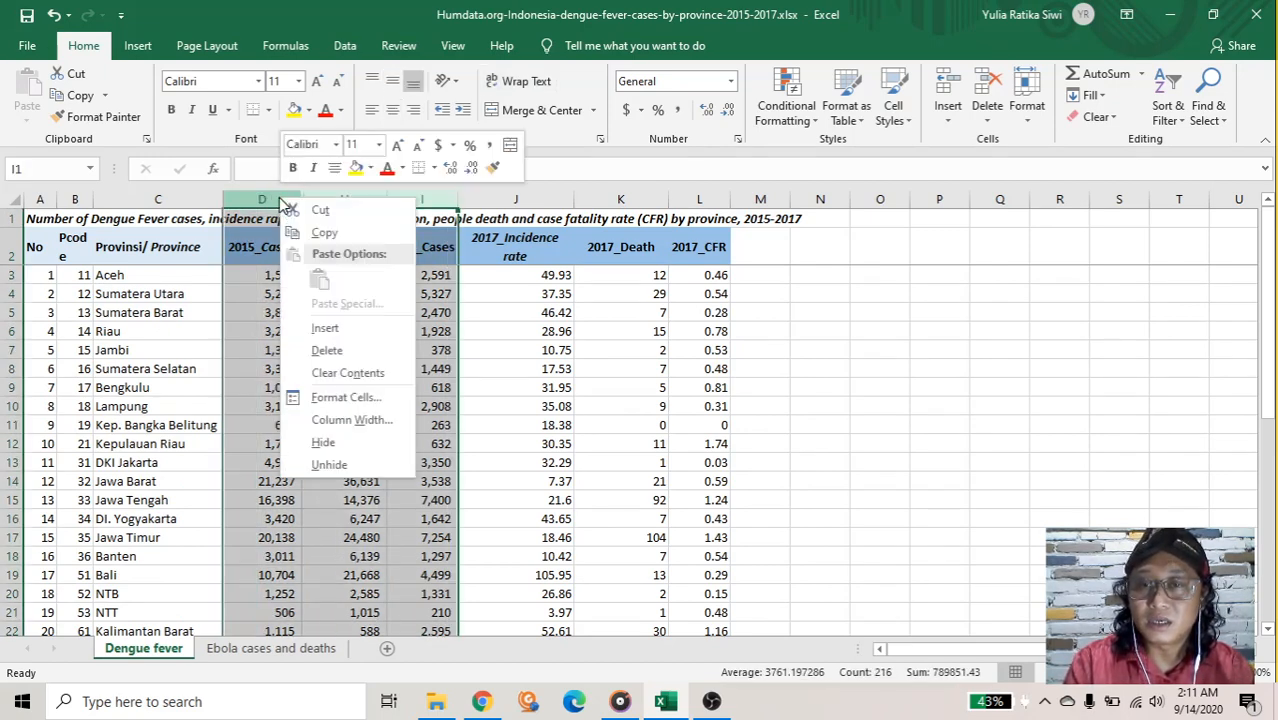
pyautogui.click(330, 466)
pyautogui.click(462, 330)
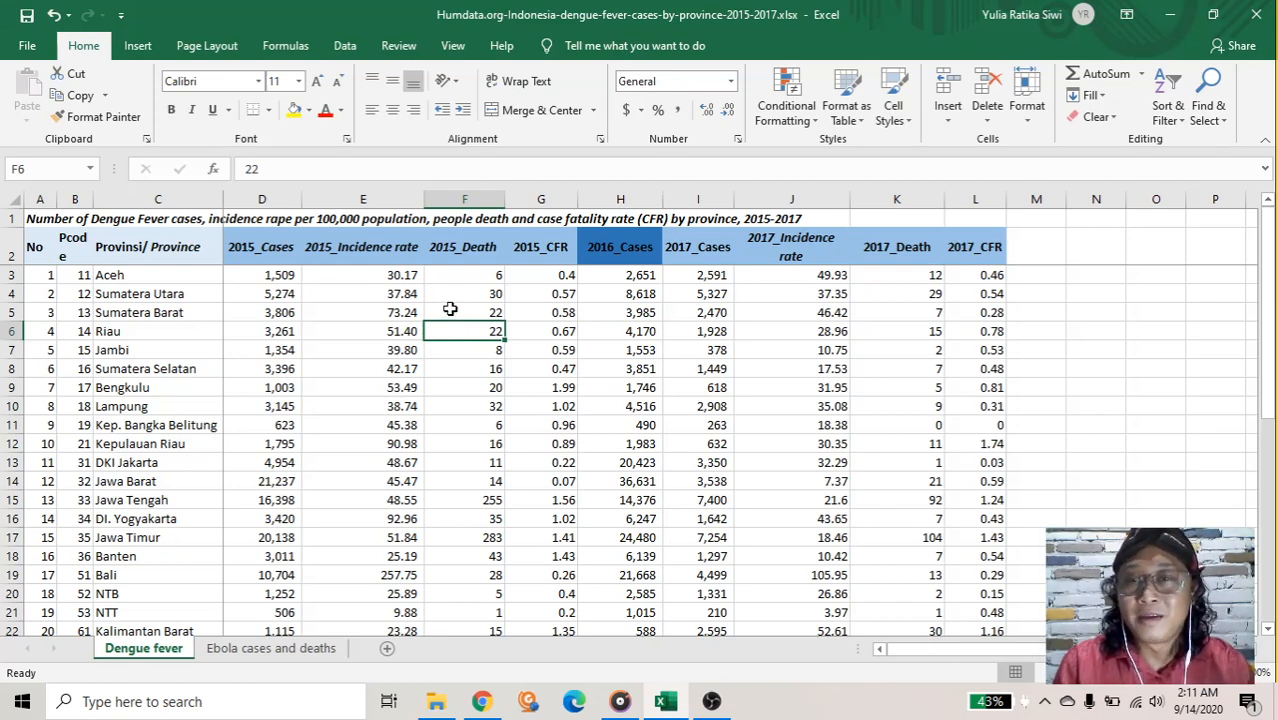
# - Start a PivotTable from the dengue fever table and set its source range to A2:L37, leaving out the source notes
pyautogui.click(130, 50)
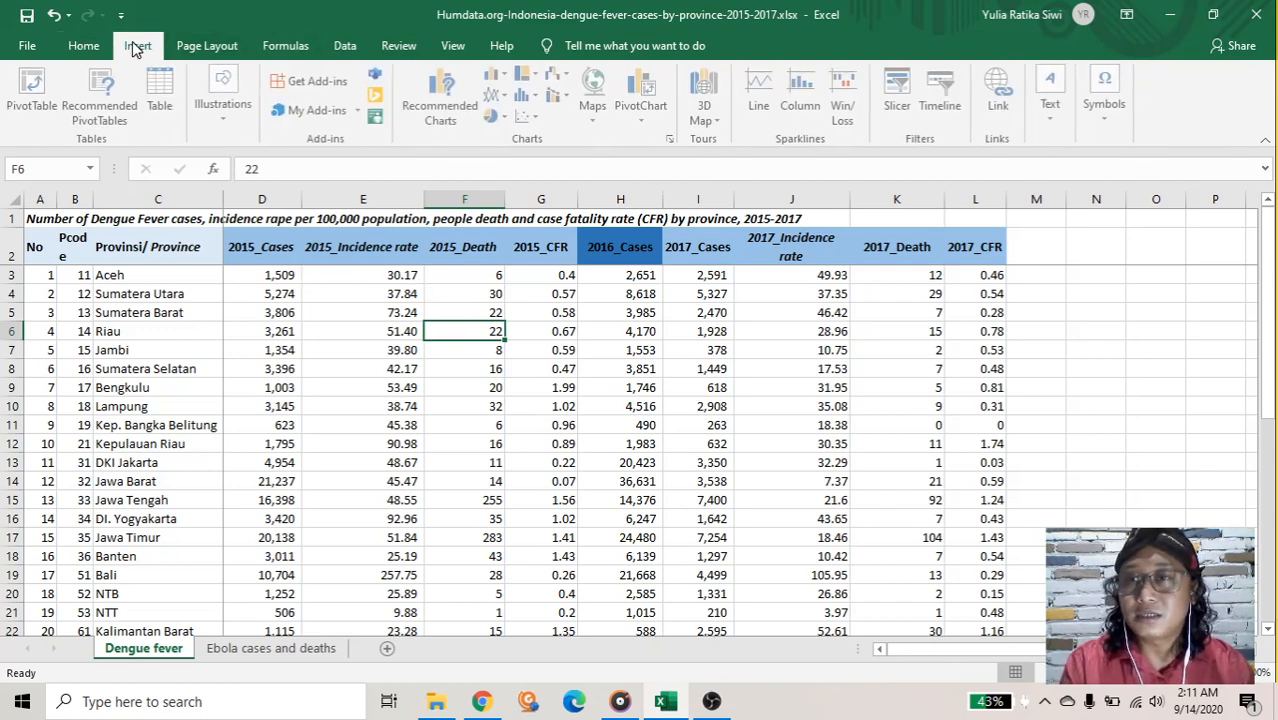
pyautogui.click(35, 92)
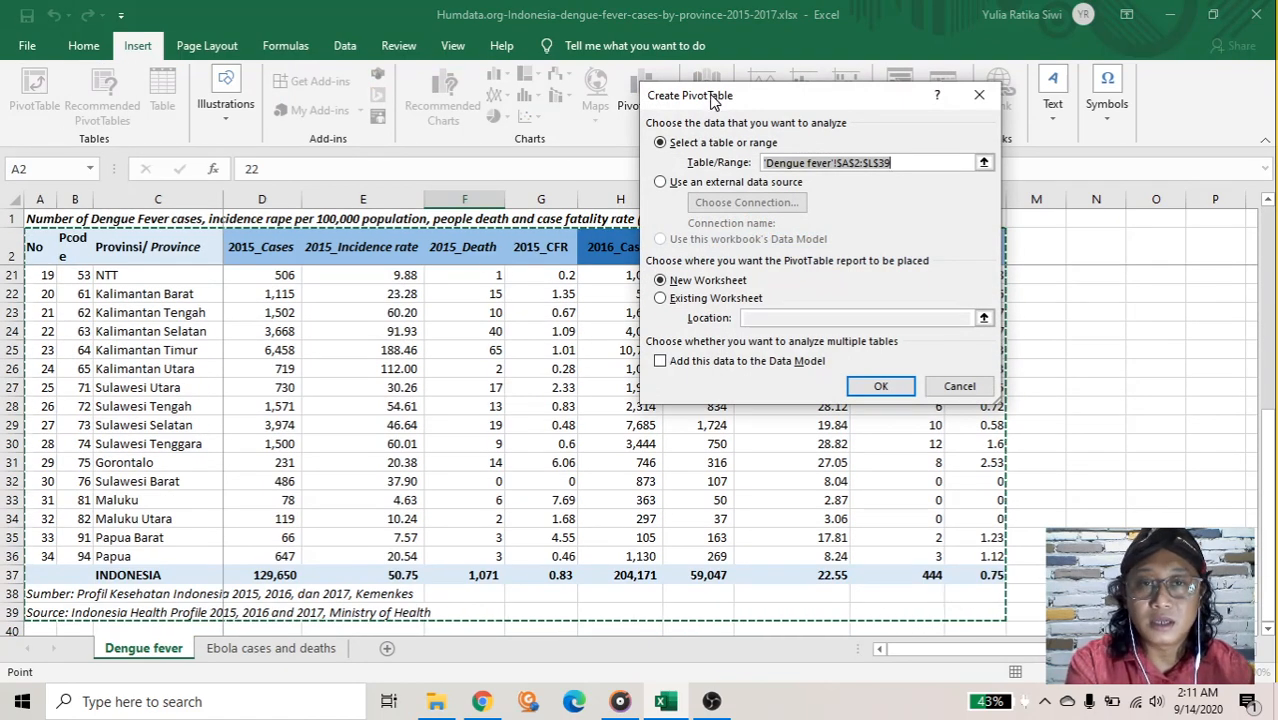
pyautogui.moveTo(738, 102); pyautogui.dragTo(860, 125)
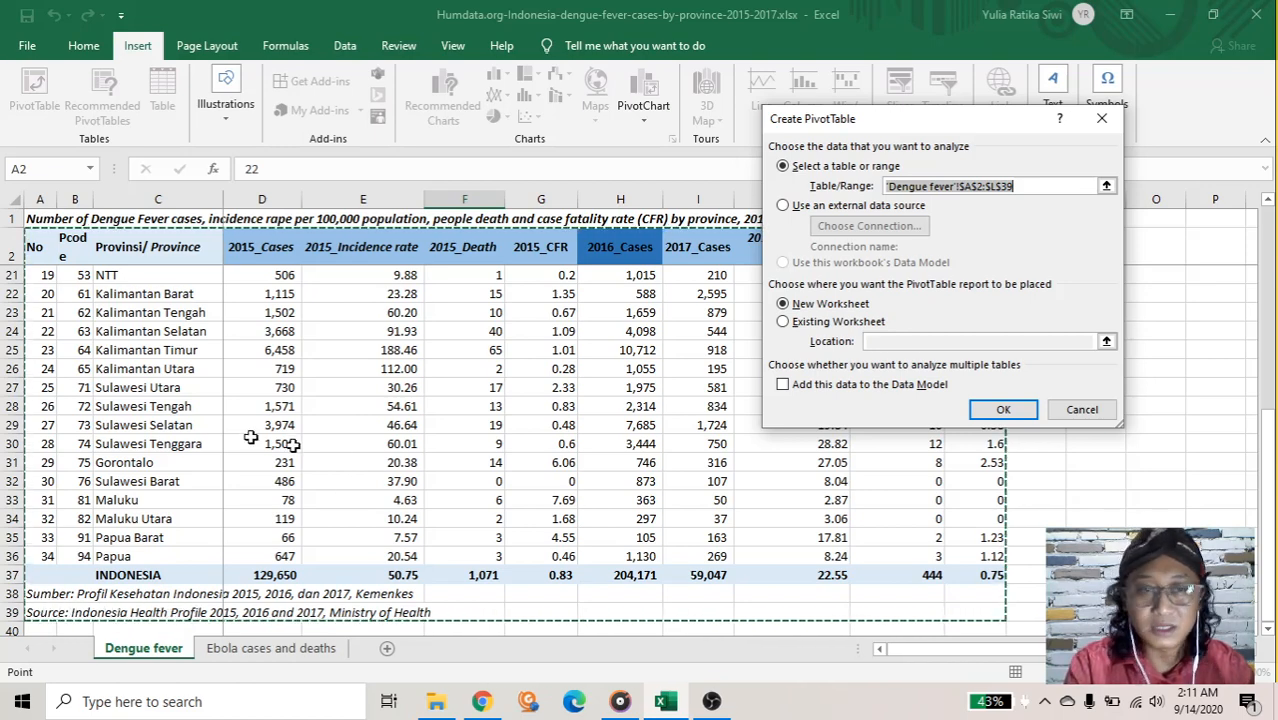
pyautogui.click(1020, 187)
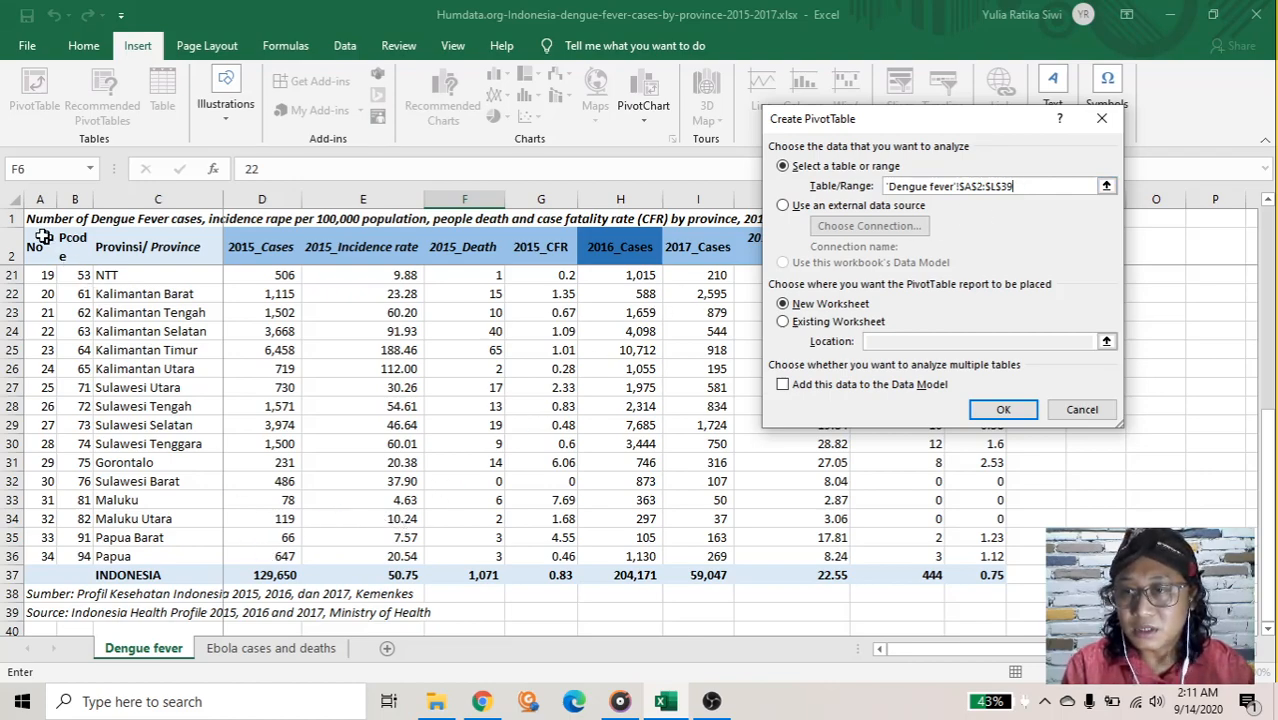
pyautogui.moveTo(35, 250); pyautogui.dragTo(975, 574)
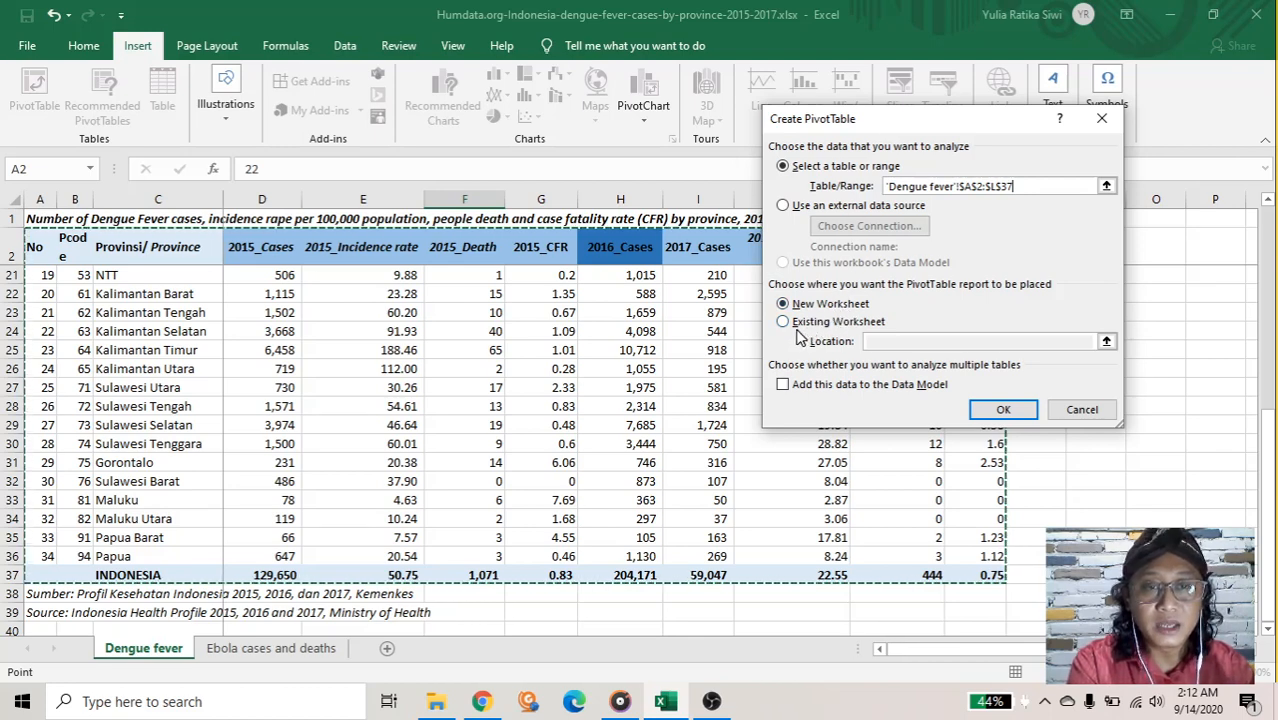
# - Choose a new worksheet as the PivotTable's location and create the PivotTable
pyautogui.click(838, 322)
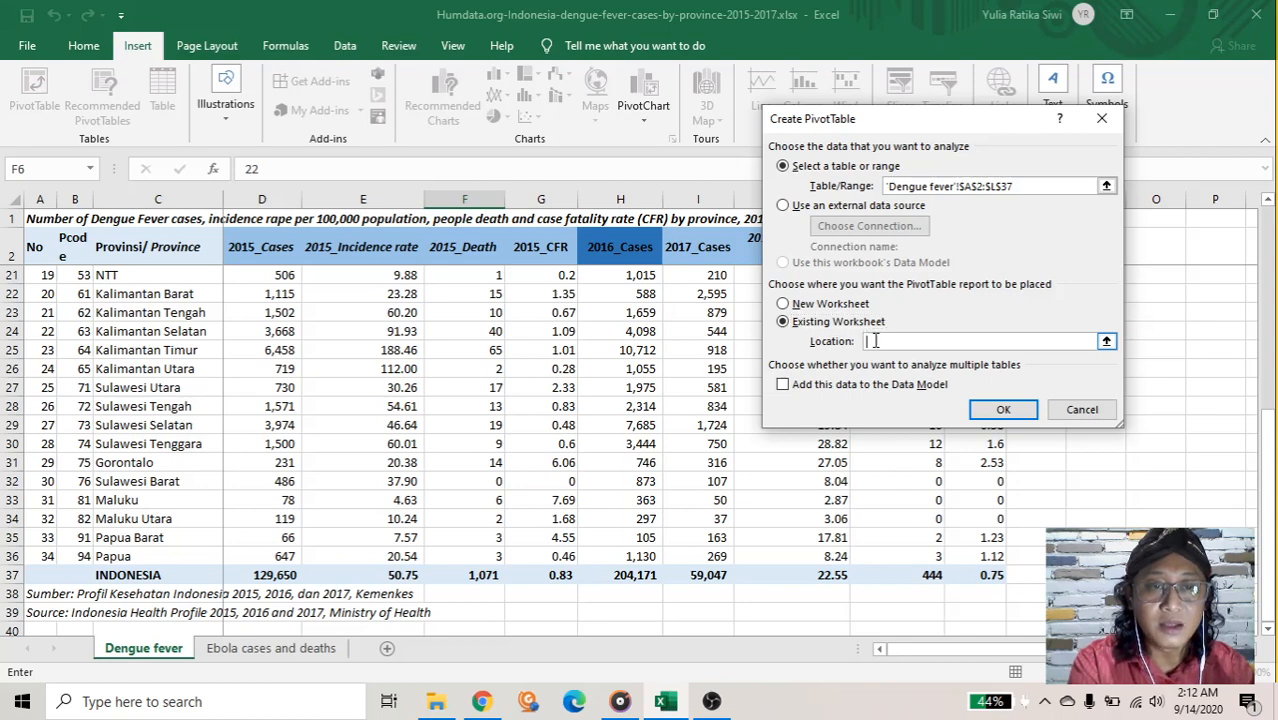
pyautogui.moveTo(995, 124); pyautogui.dragTo(713, 146)
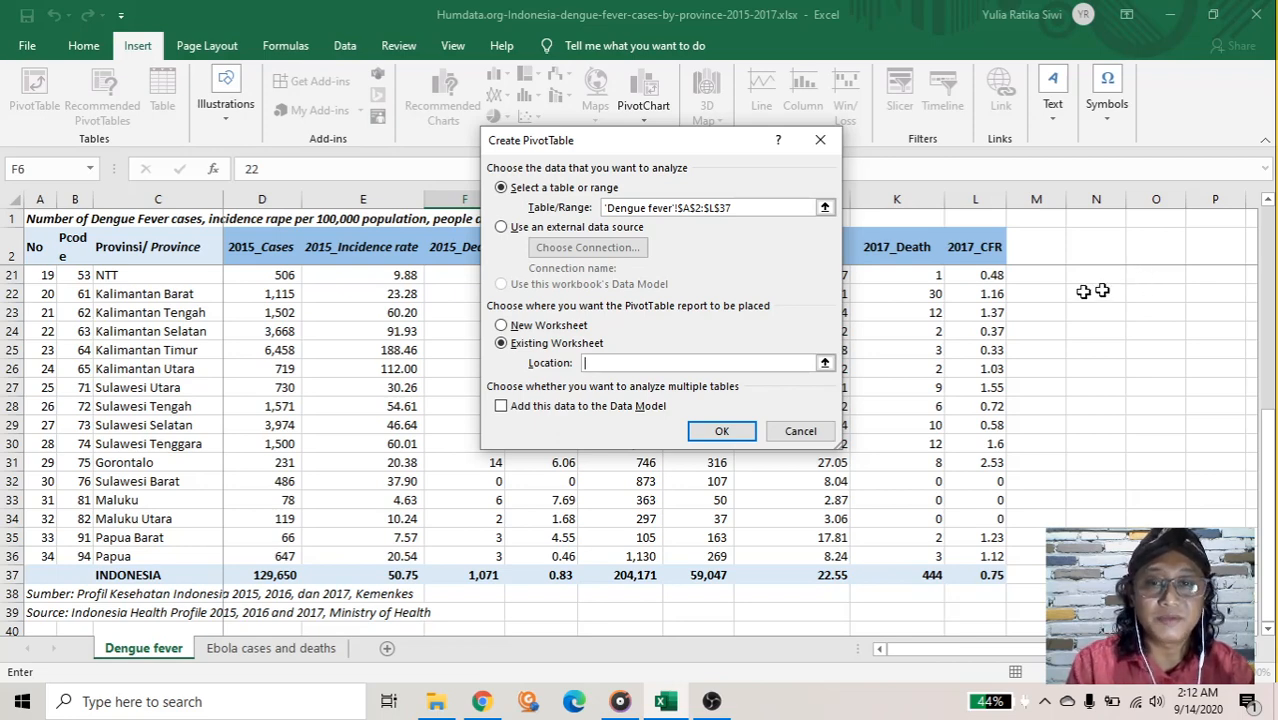
pyautogui.click(540, 327)
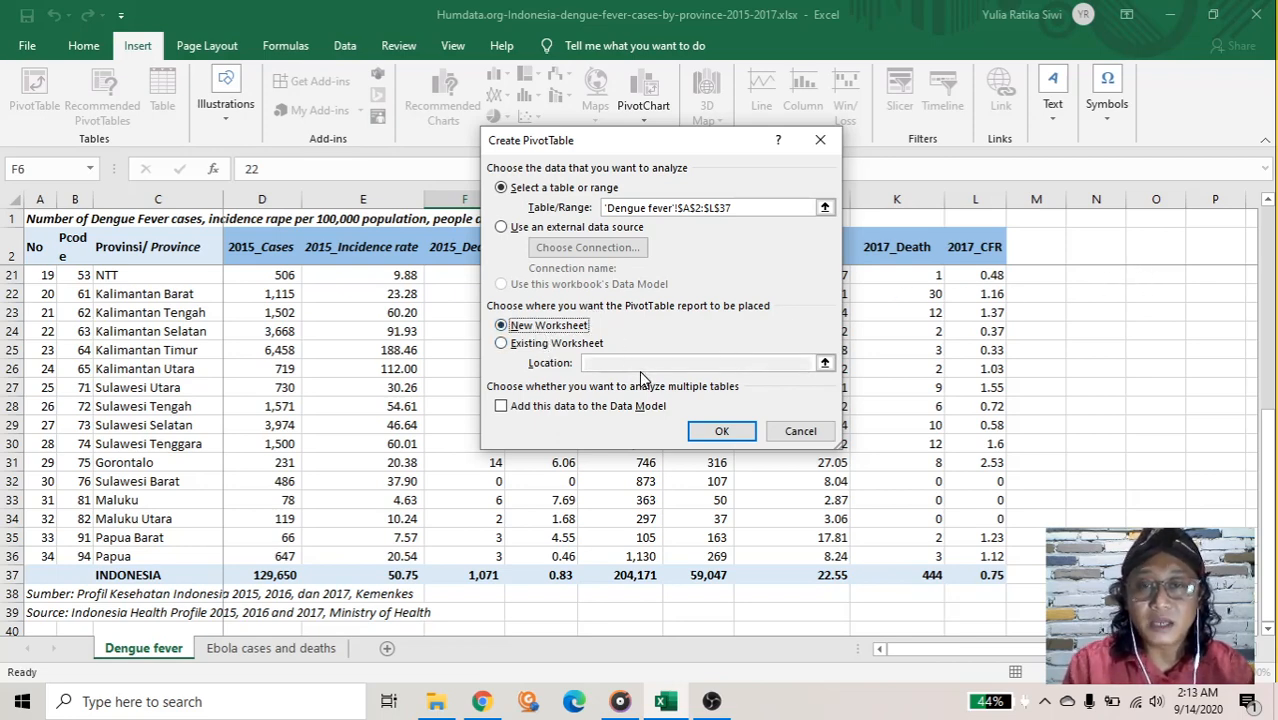
pyautogui.click(705, 438)
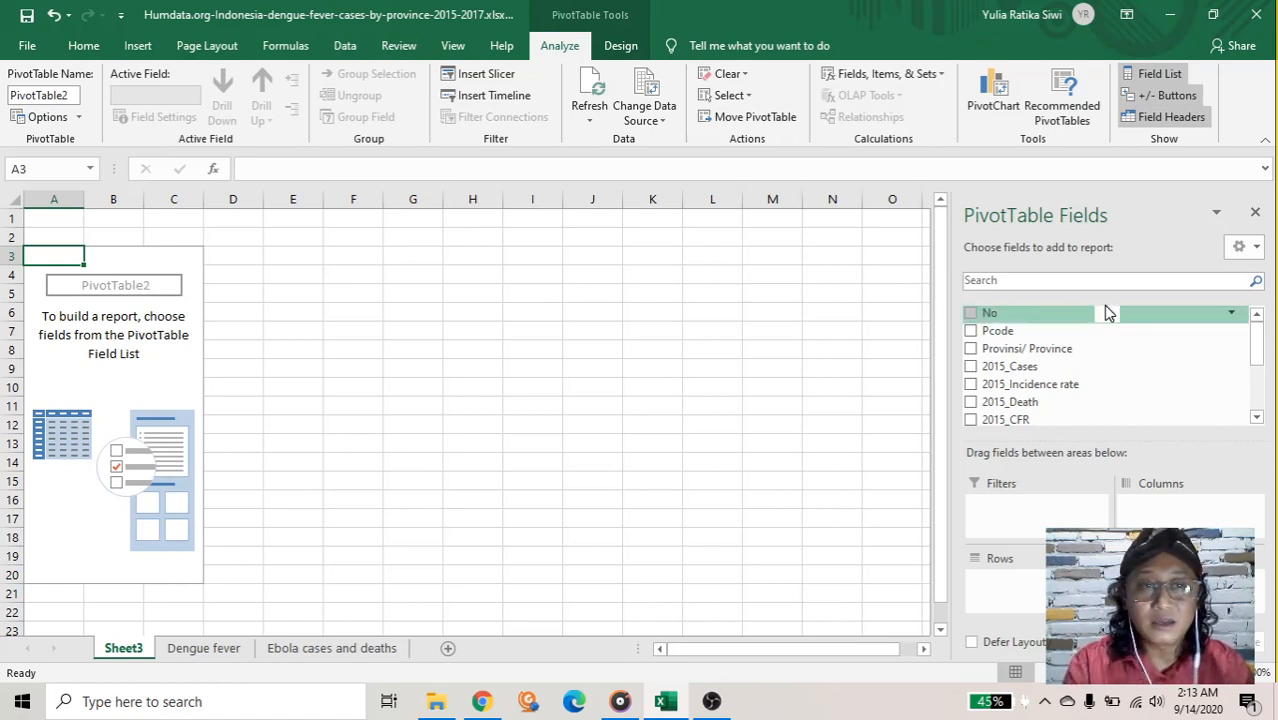
# - Compare the empty PivotTable and its field list on Sheet3 with the source table on the Dengue fever sheet
pyautogui.click(222, 650)
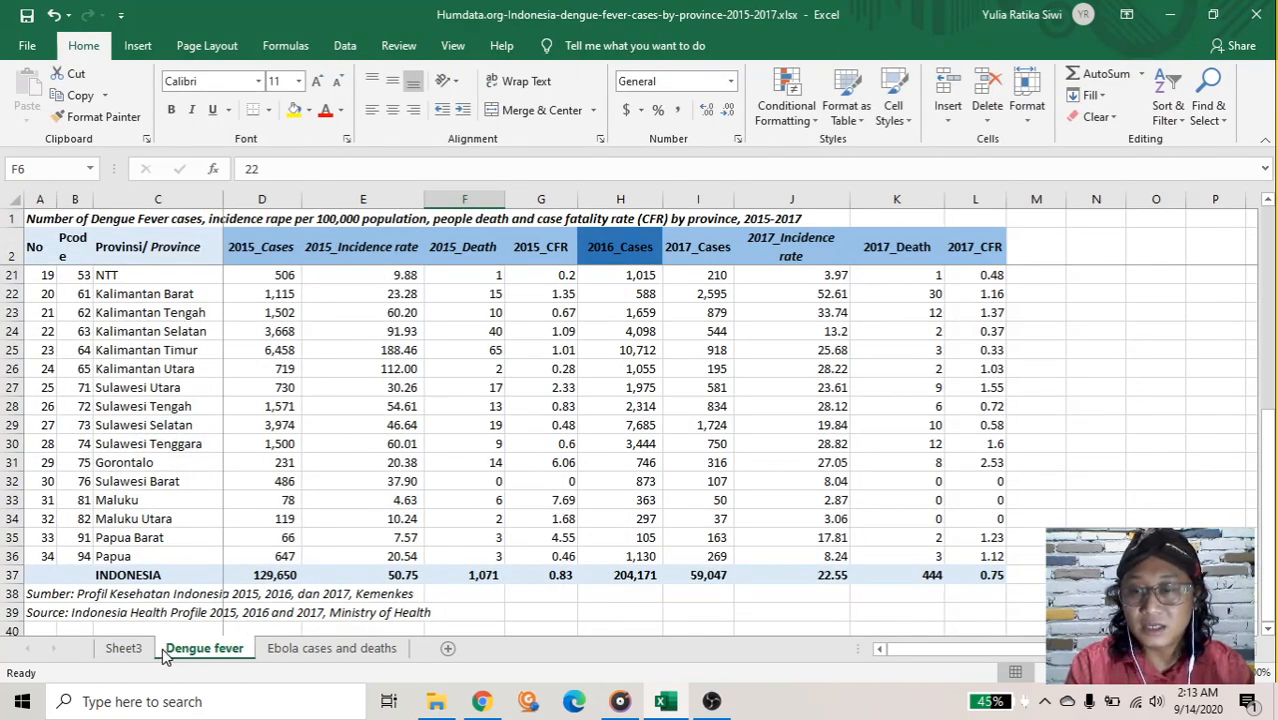
pyautogui.click(120, 648)
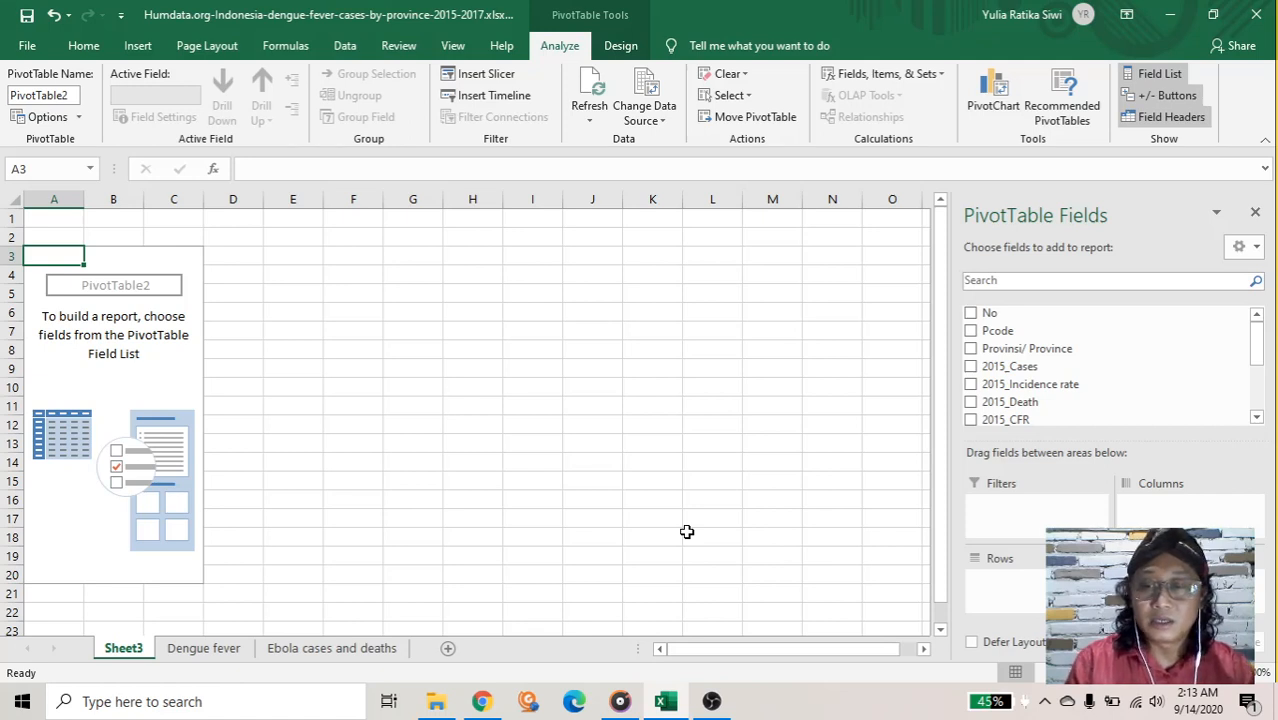
pyautogui.click(205, 649)
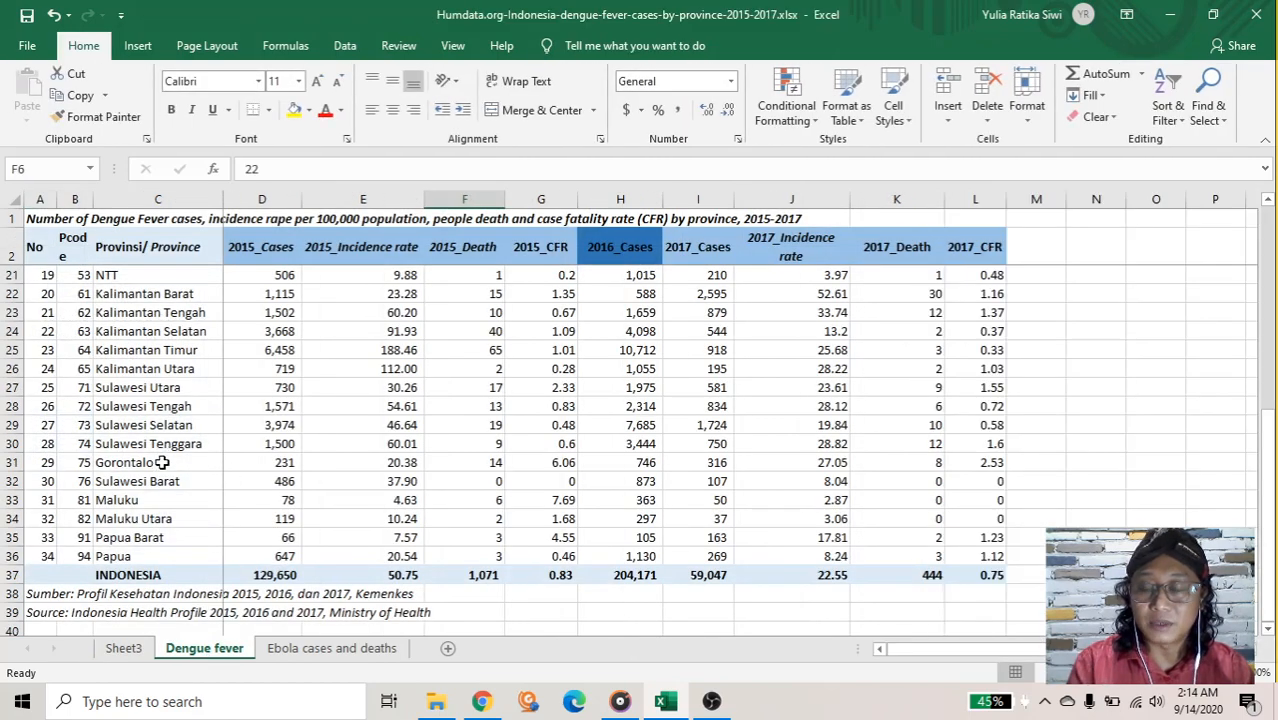
pyautogui.click(124, 648)
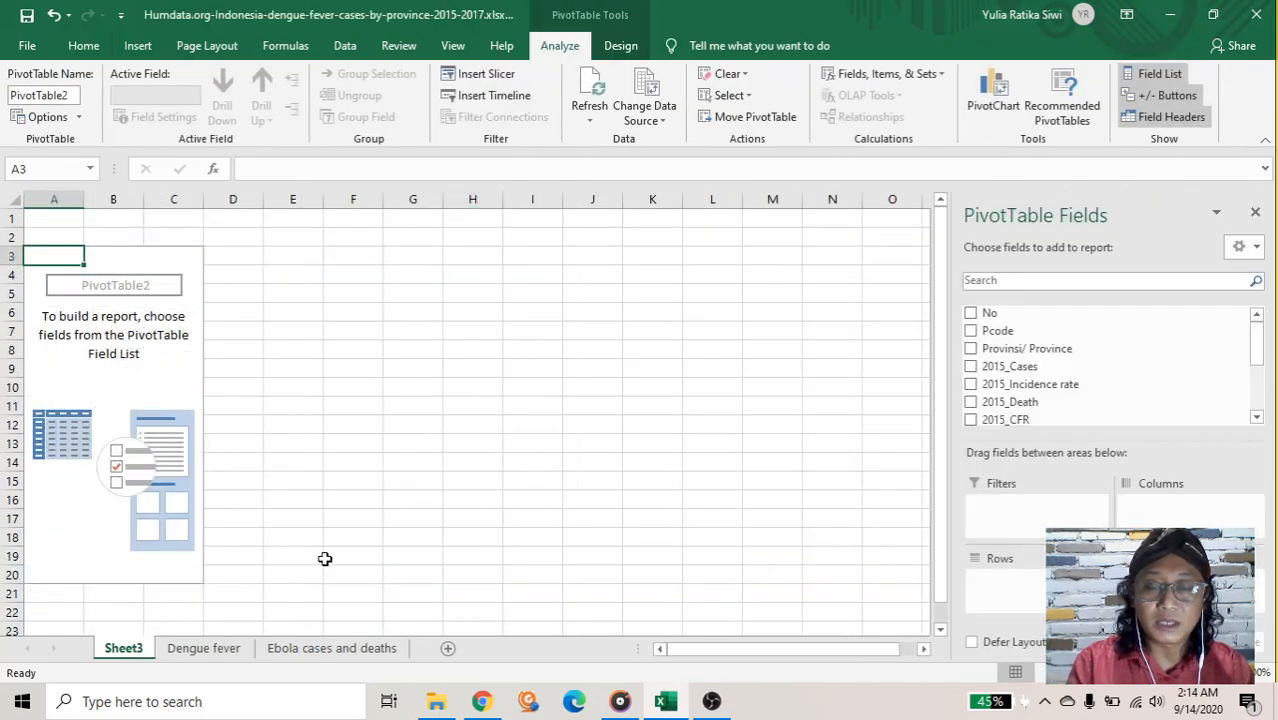
pyautogui.click(206, 648)
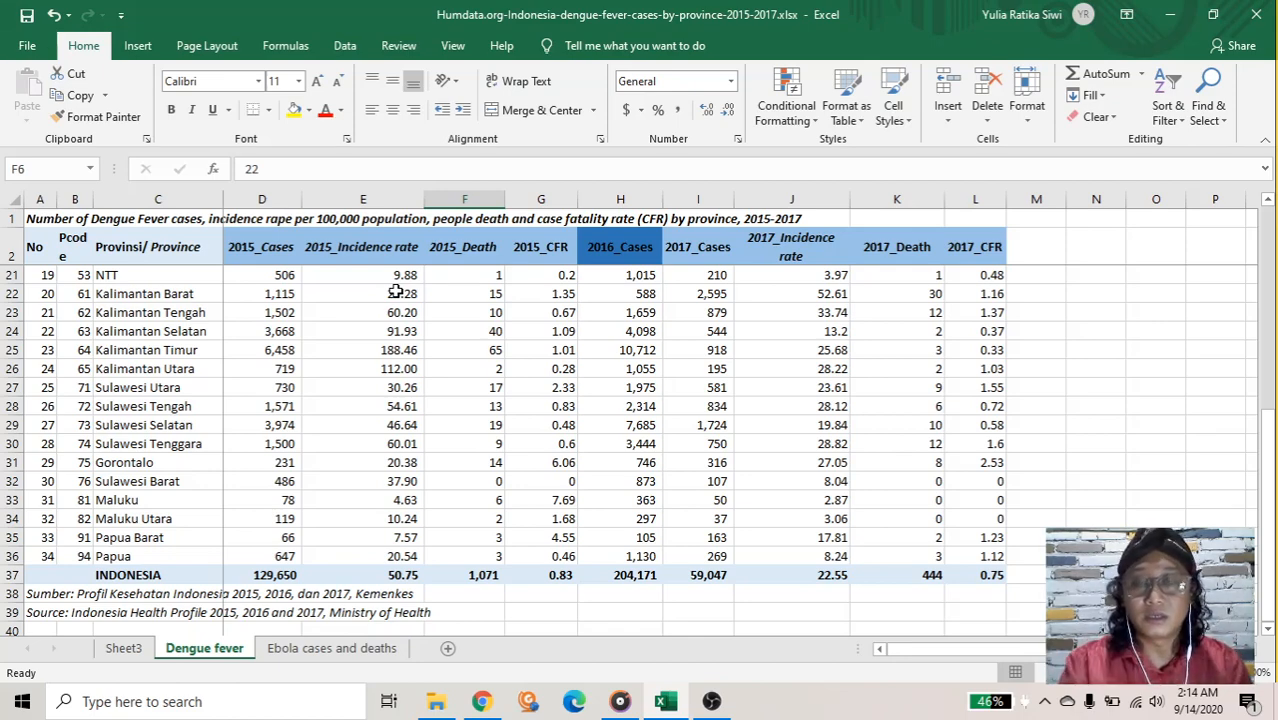
pyautogui.click(127, 648)
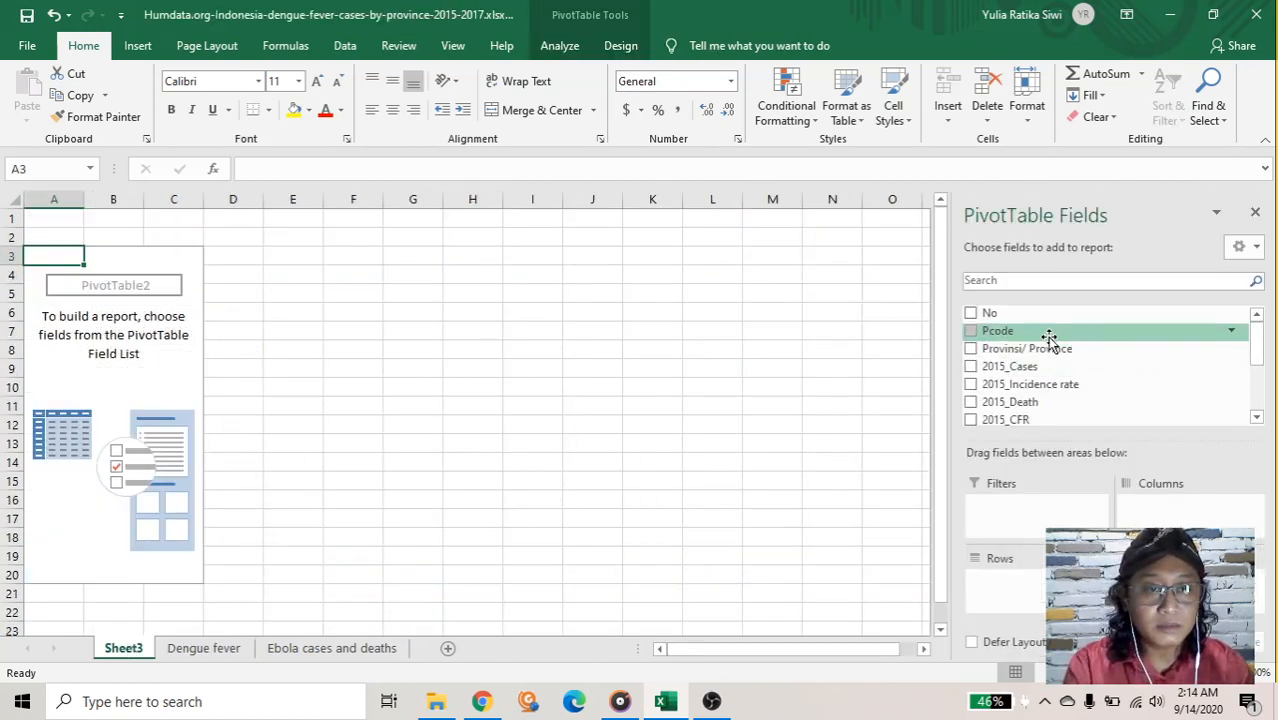
# - Add Provinsi/ Province as the PivotTable's row field and 2015_Cases as a summed value field
pyautogui.moveTo(1040, 355); pyautogui.dragTo(975, 563)
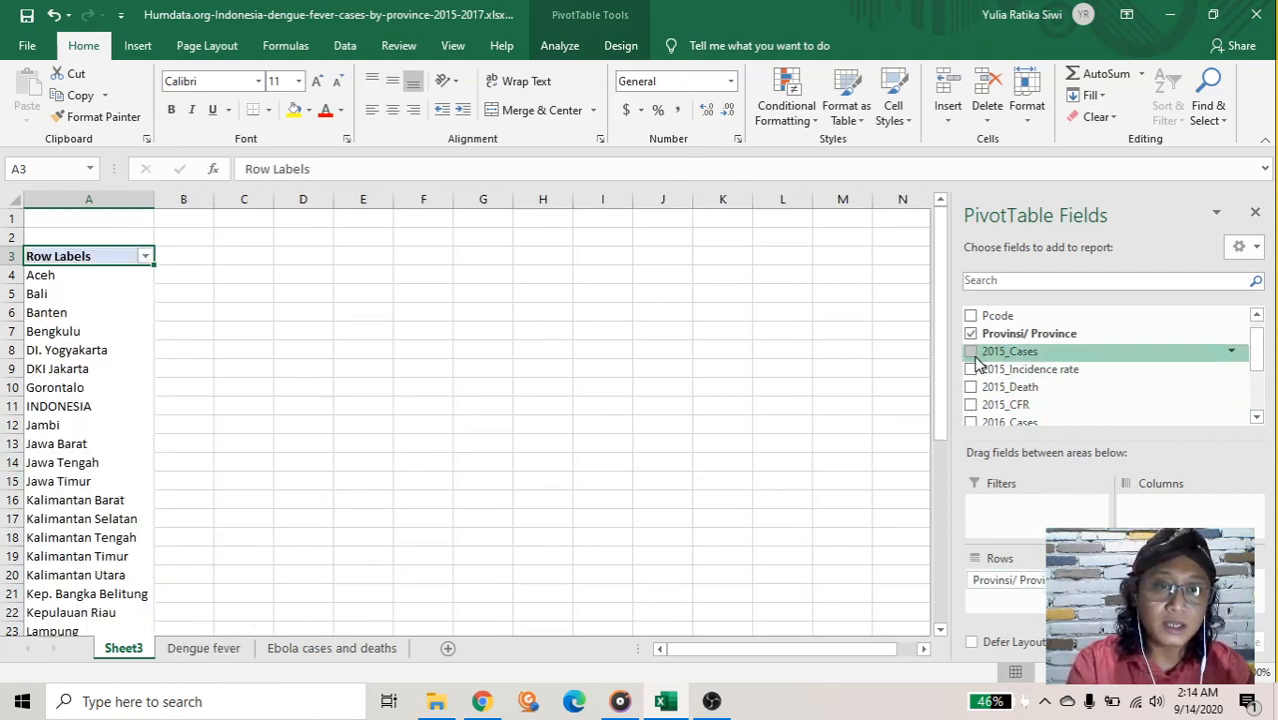
pyautogui.moveTo(977, 362); pyautogui.dragTo(1147, 510)
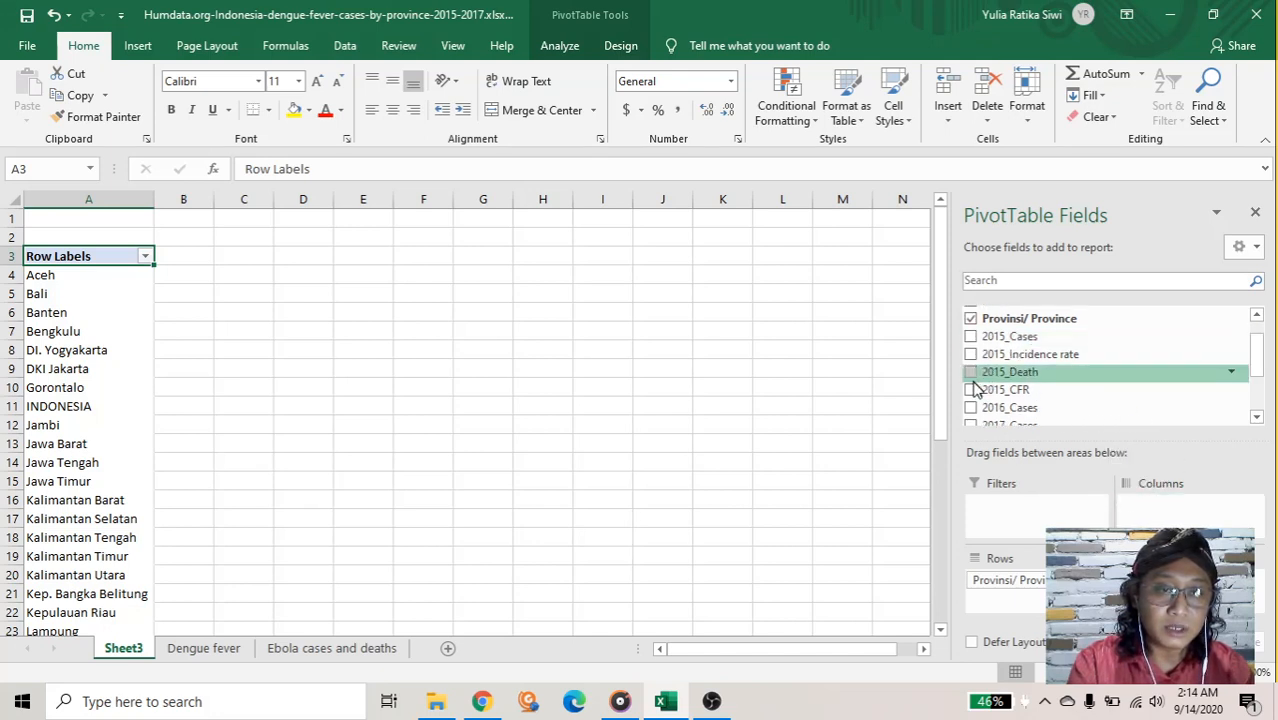
pyautogui.moveTo(995, 343); pyautogui.dragTo(1150, 528)
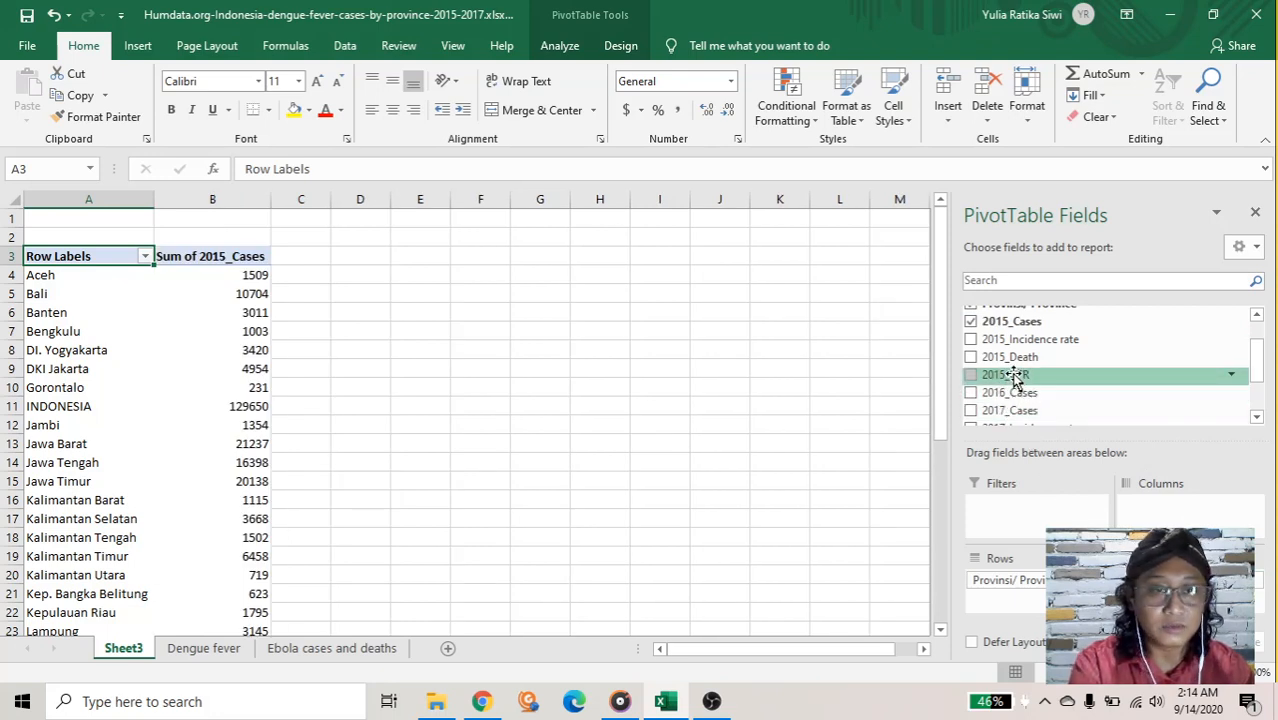
# - Add 2016_Cases and 2017_Cases to the PivotTable as summed value fields
pyautogui.moveTo(1021, 405); pyautogui.dragTo(1185, 600)
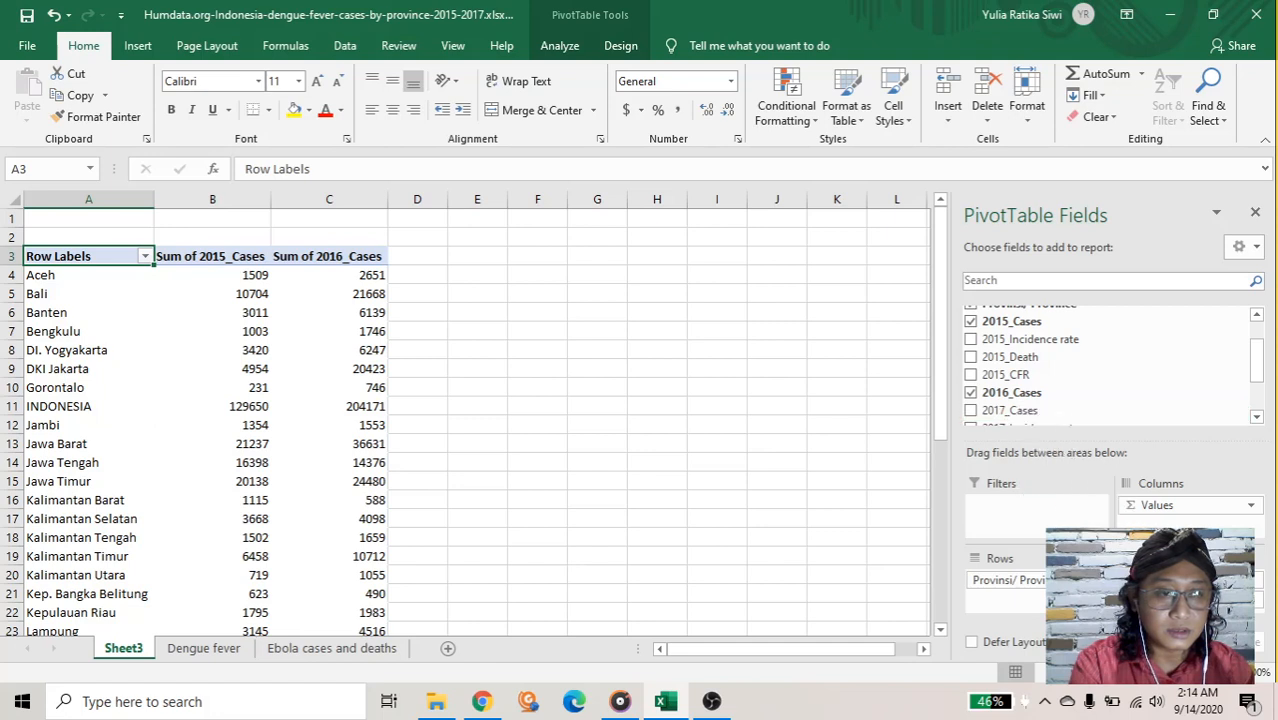
pyautogui.click(970, 410)
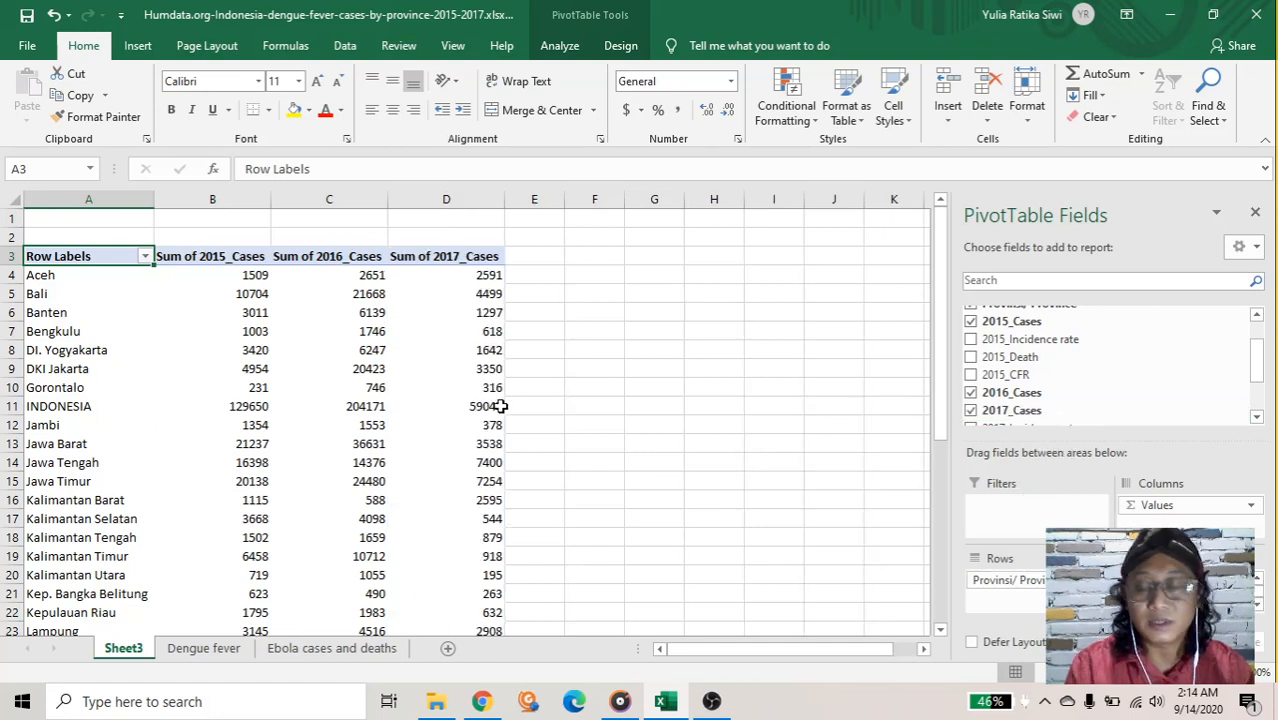
# - Examine the yearly case values by province and the calculation types offered in the value field settings for Sum of 2015_Cases
pyautogui.click(428, 296)
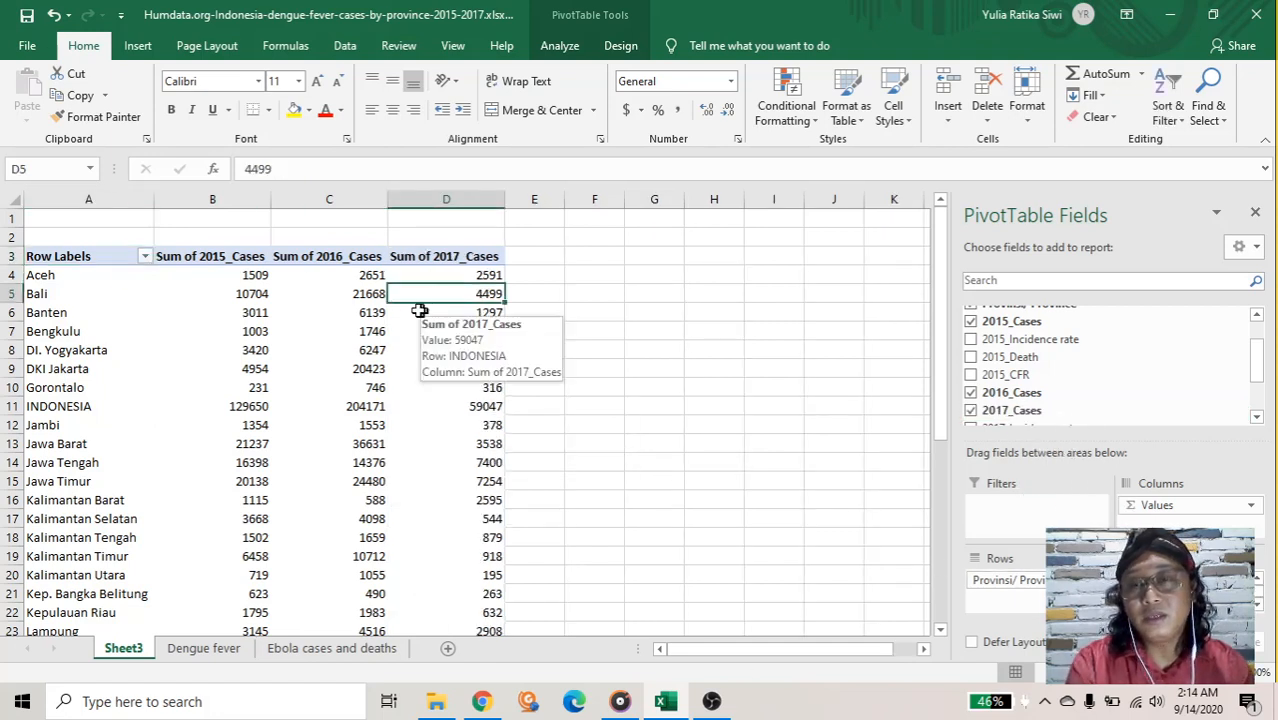
pyautogui.click(233, 274)
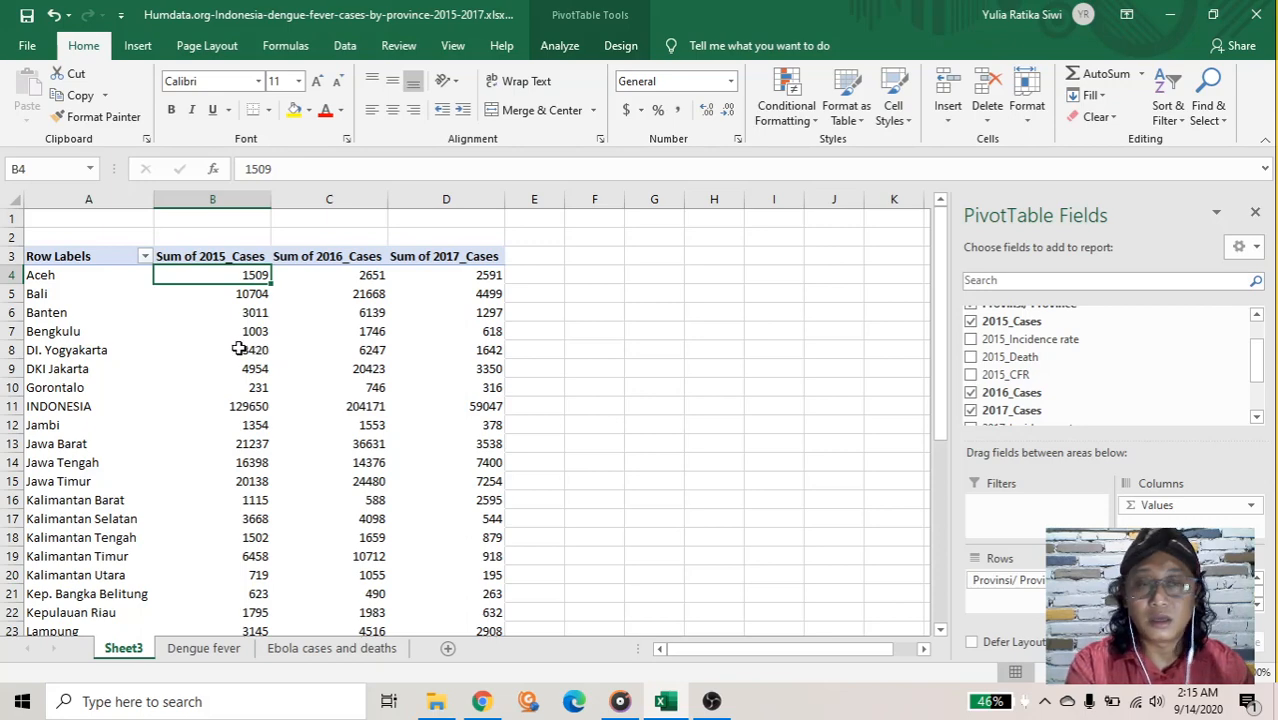
pyautogui.scroll(-1, 242, 349)
pyautogui.scroll(1, 245, 349)
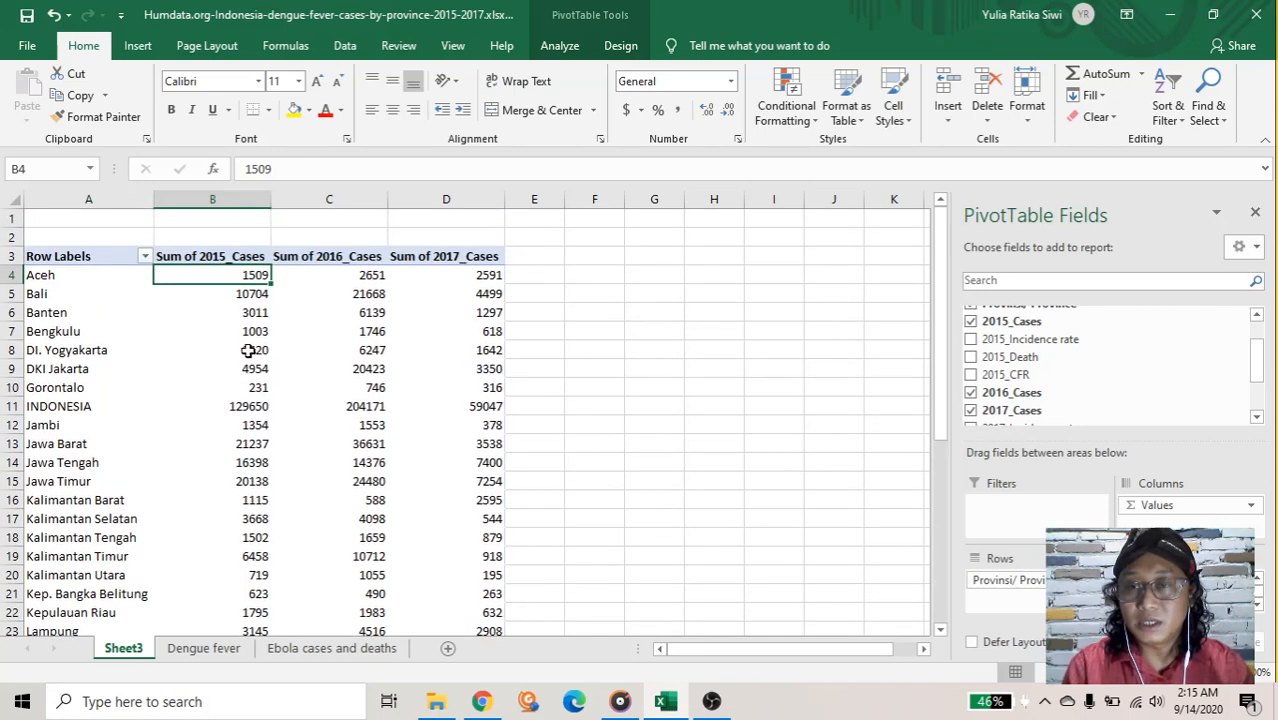
pyautogui.click(229, 258)
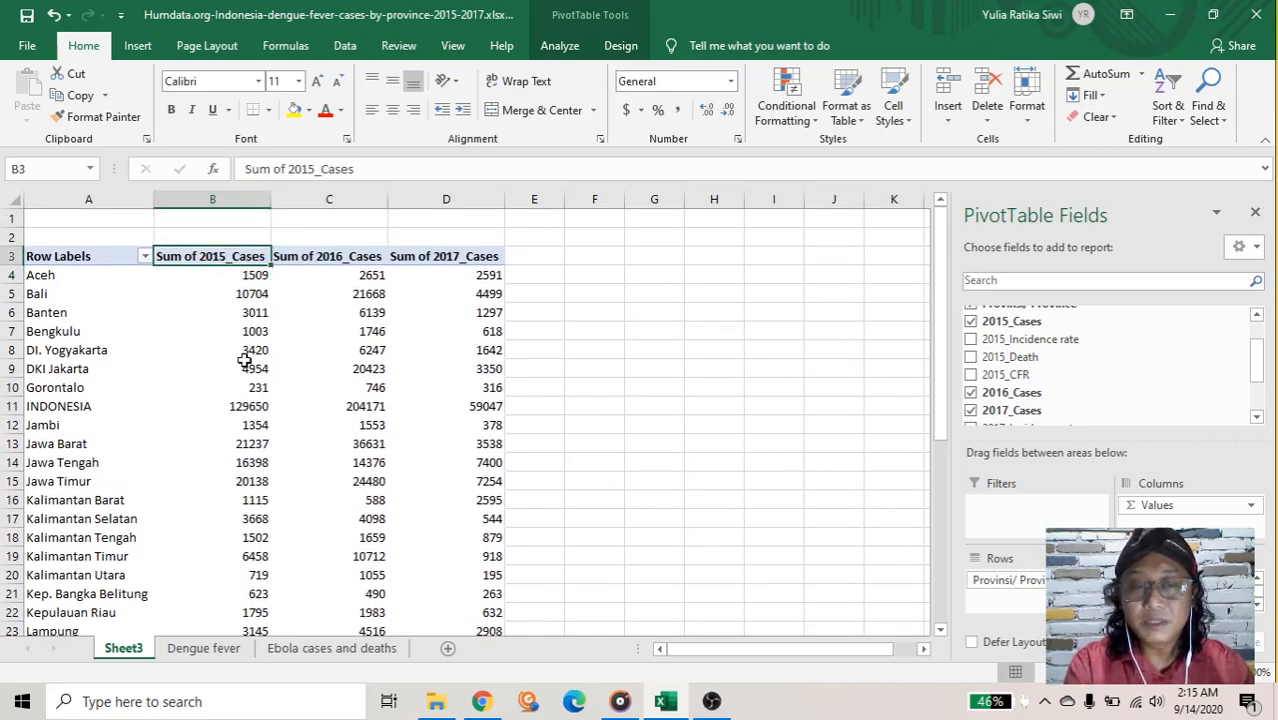
pyautogui.moveTo(245, 353)
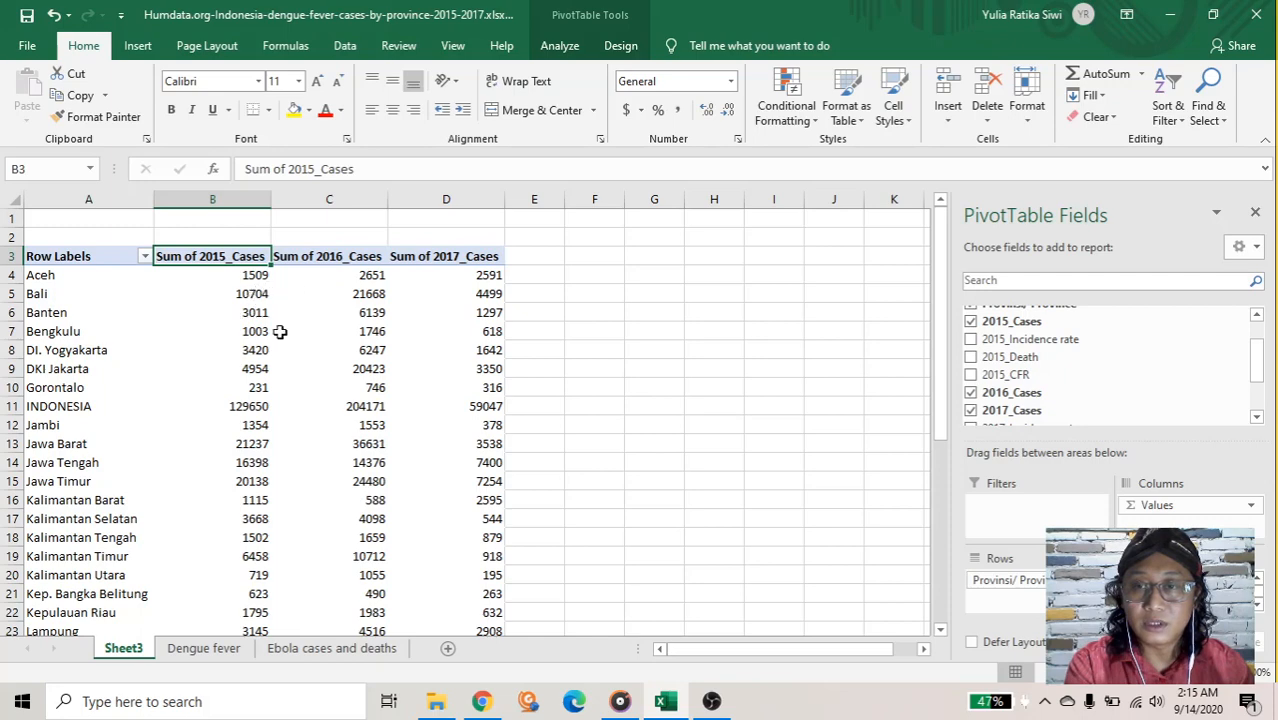
pyautogui.click(559, 45)
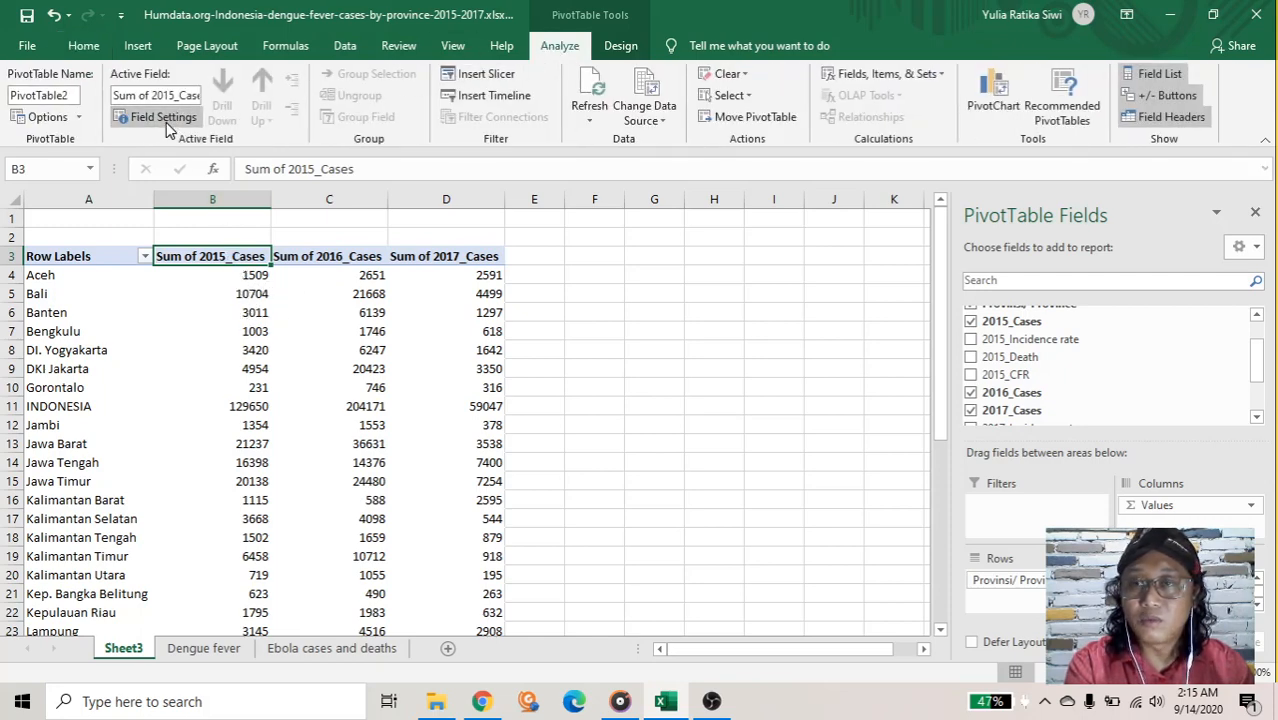
pyautogui.click(160, 117)
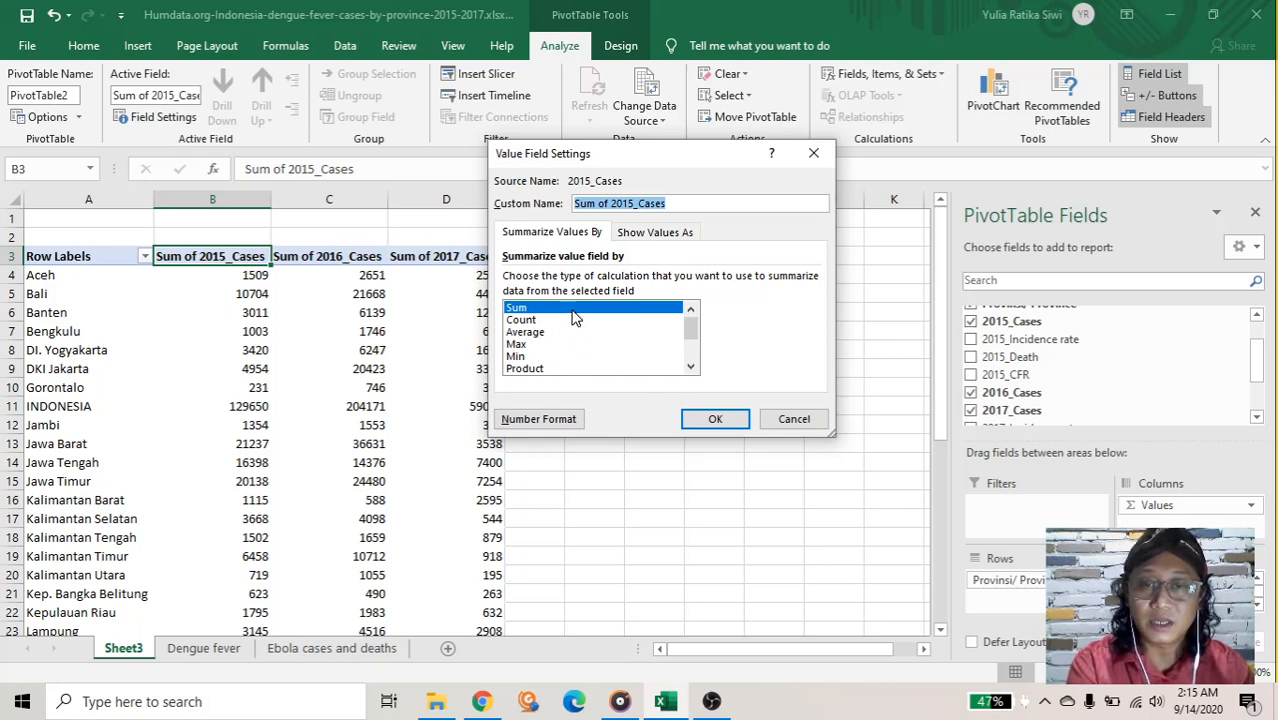
pyautogui.click(797, 419)
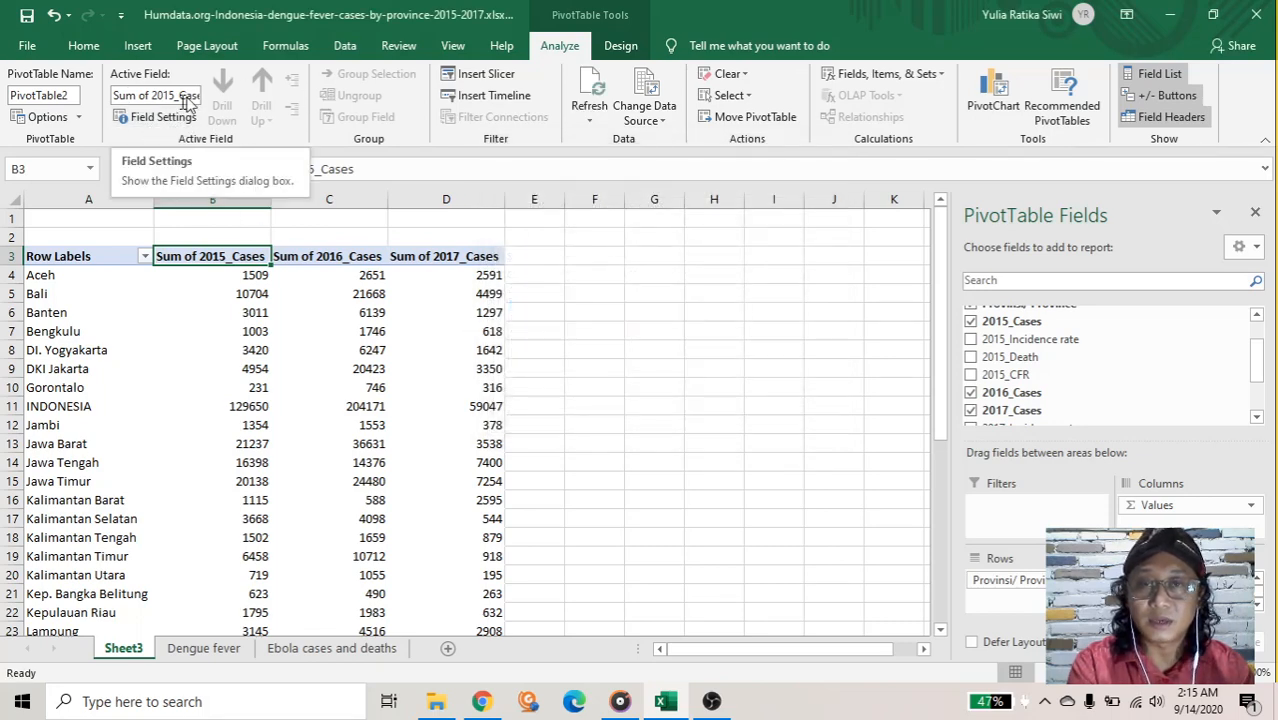
pyautogui.click(133, 122)
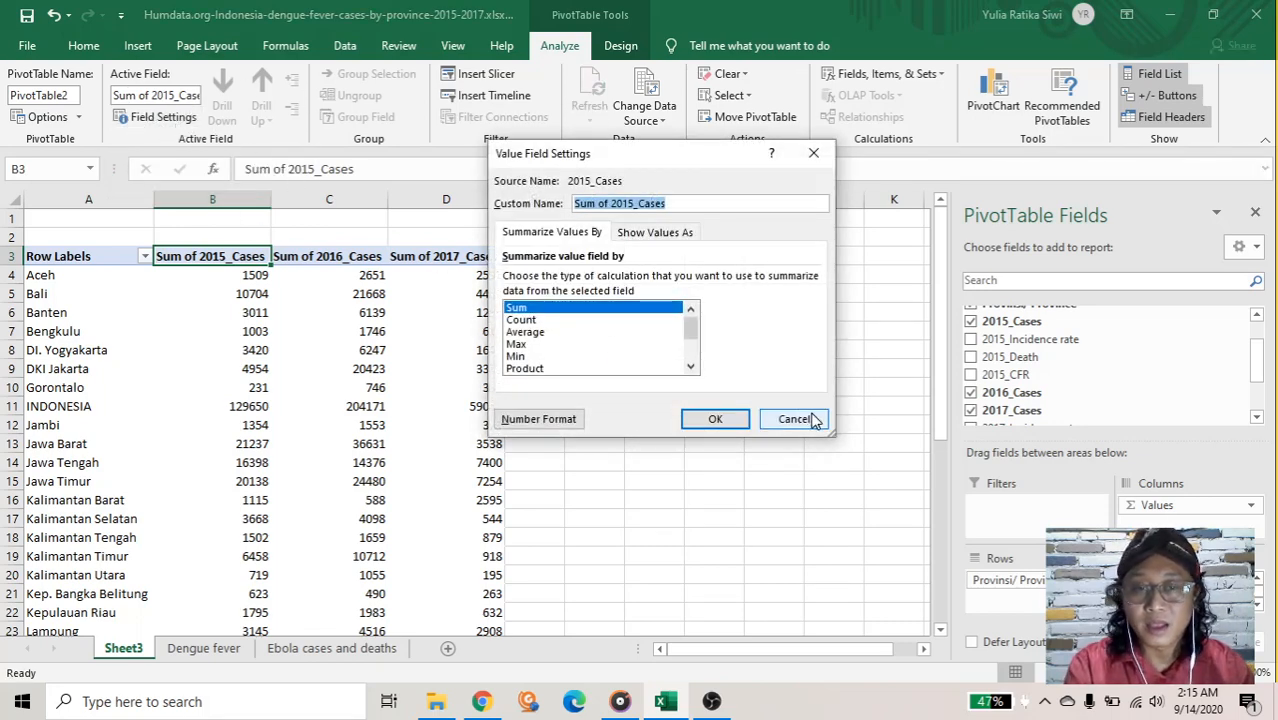
pyautogui.click(806, 418)
pyautogui.click(215, 312)
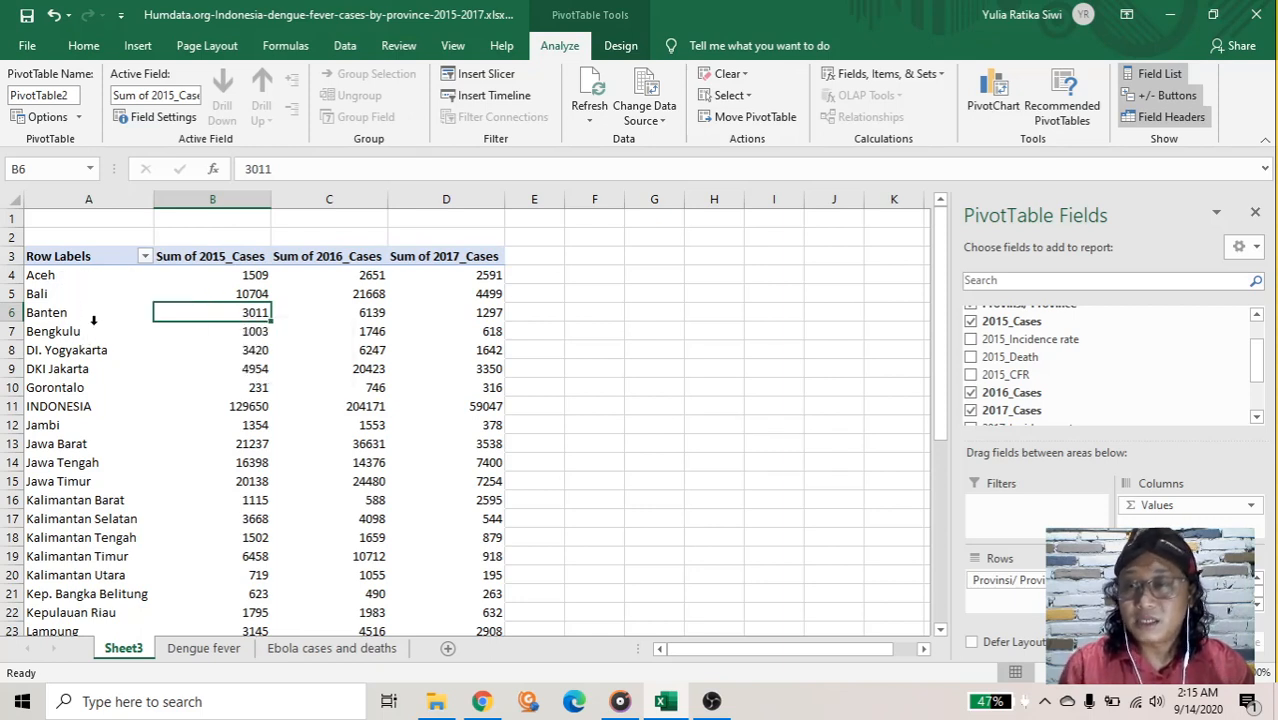
# - Filter the row labels to only Bali, Banten, DI. Yogyakarta, DKI Jakarta, Jawa Barat, Jawa Tengah and Jawa Timur
pyautogui.click(145, 258)
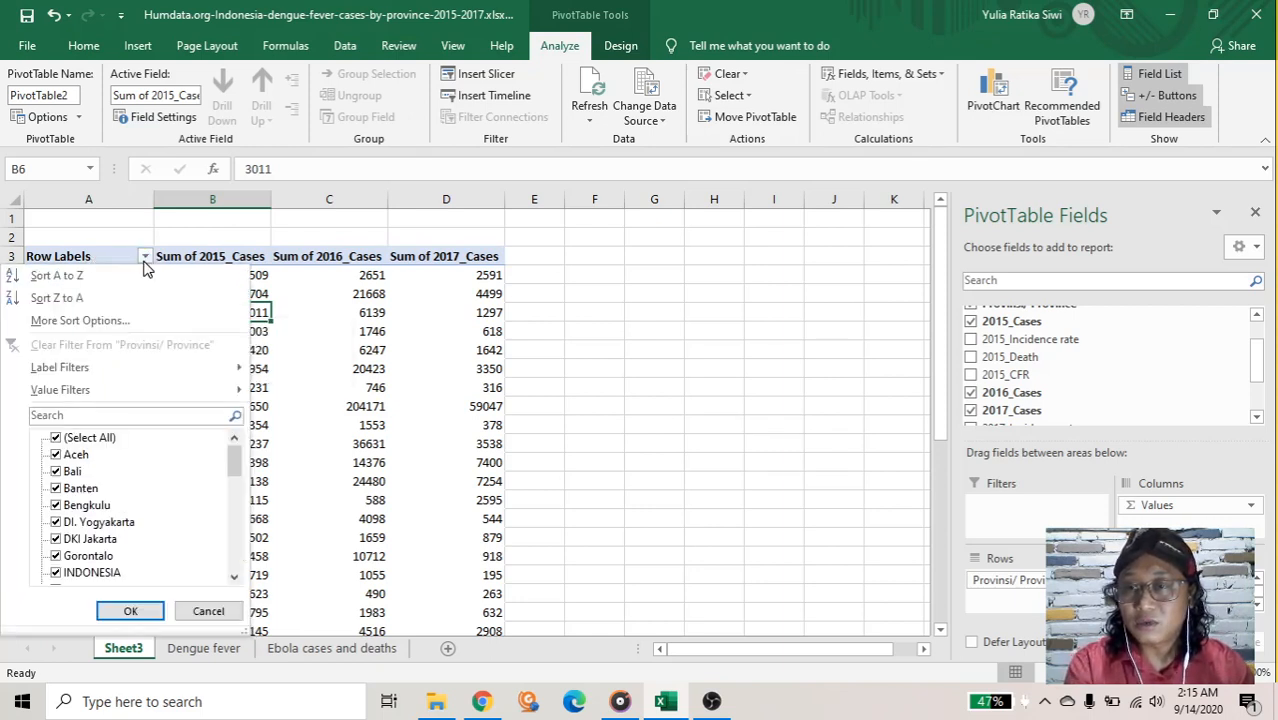
pyautogui.scroll(-2, 91, 446)
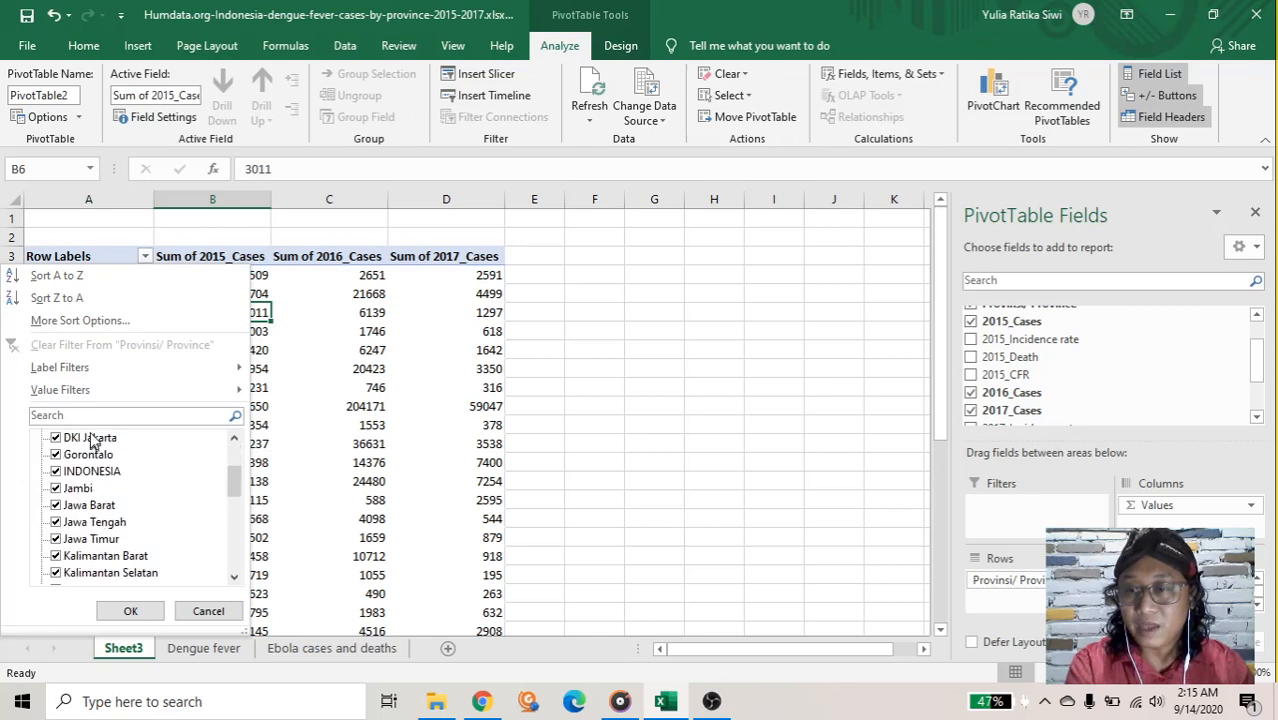
pyautogui.scroll(2, 85, 455)
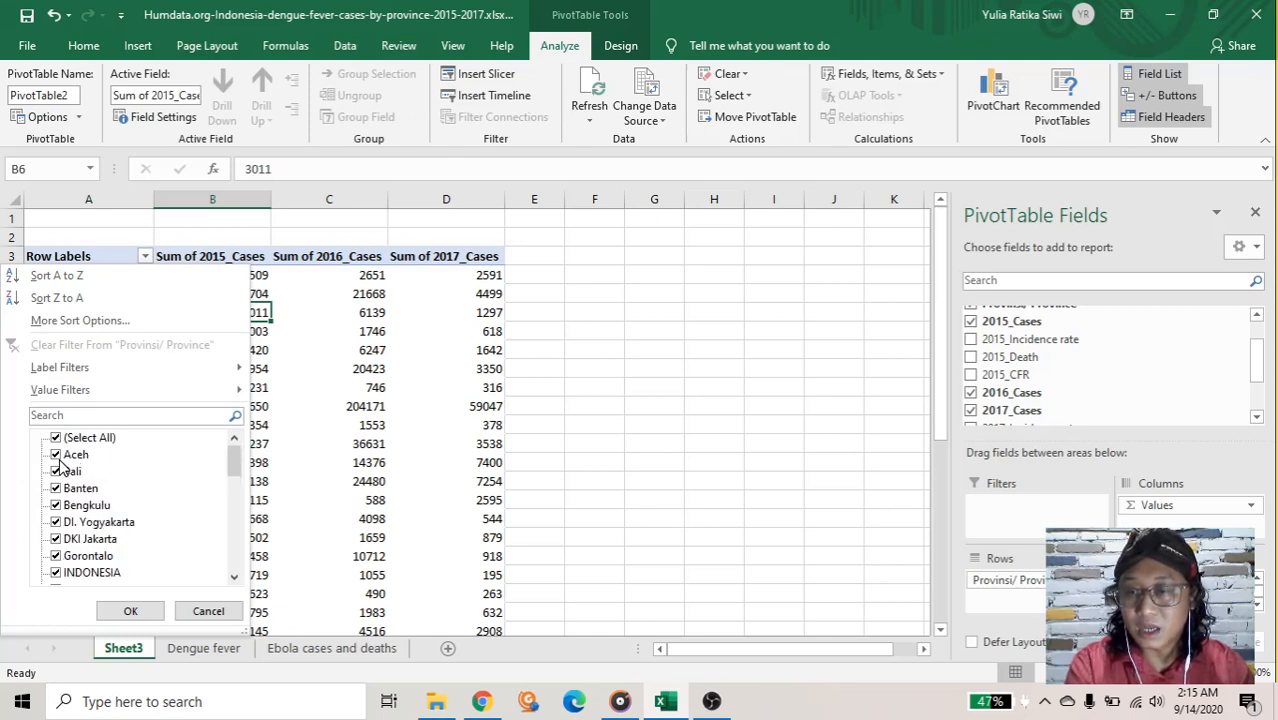
pyautogui.click(56, 438)
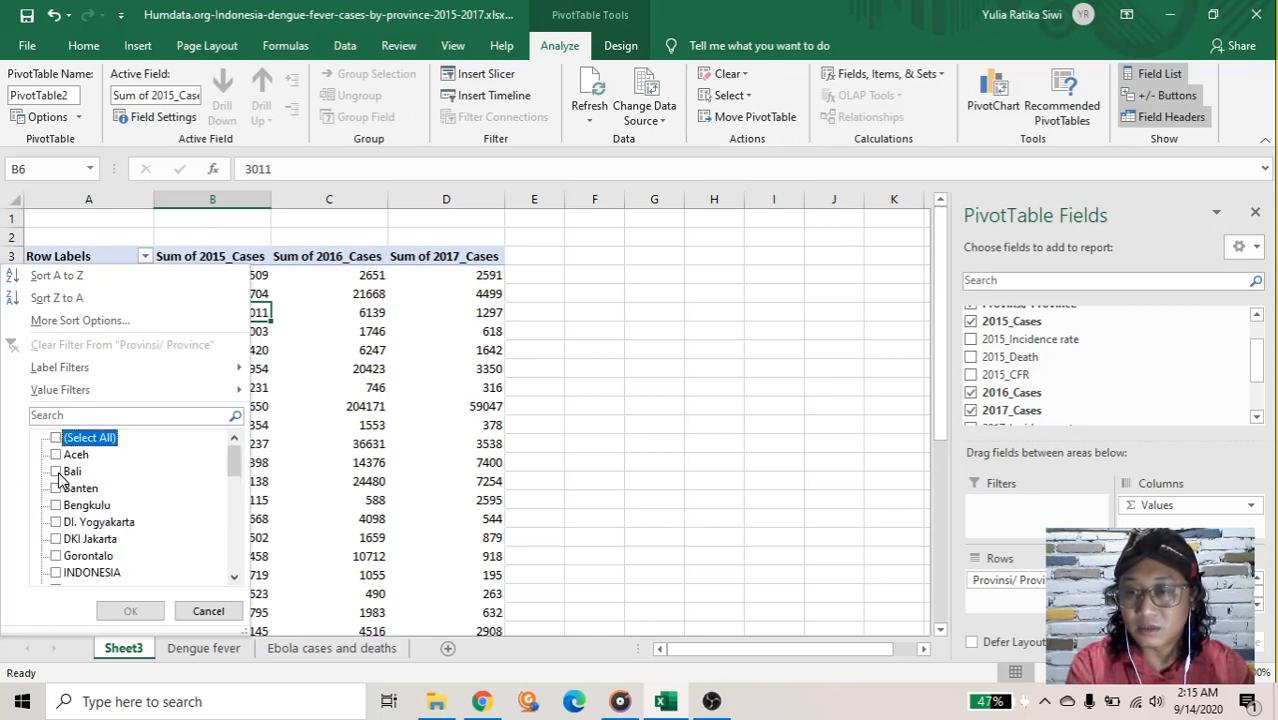
pyautogui.click(58, 471)
pyautogui.click(56, 489)
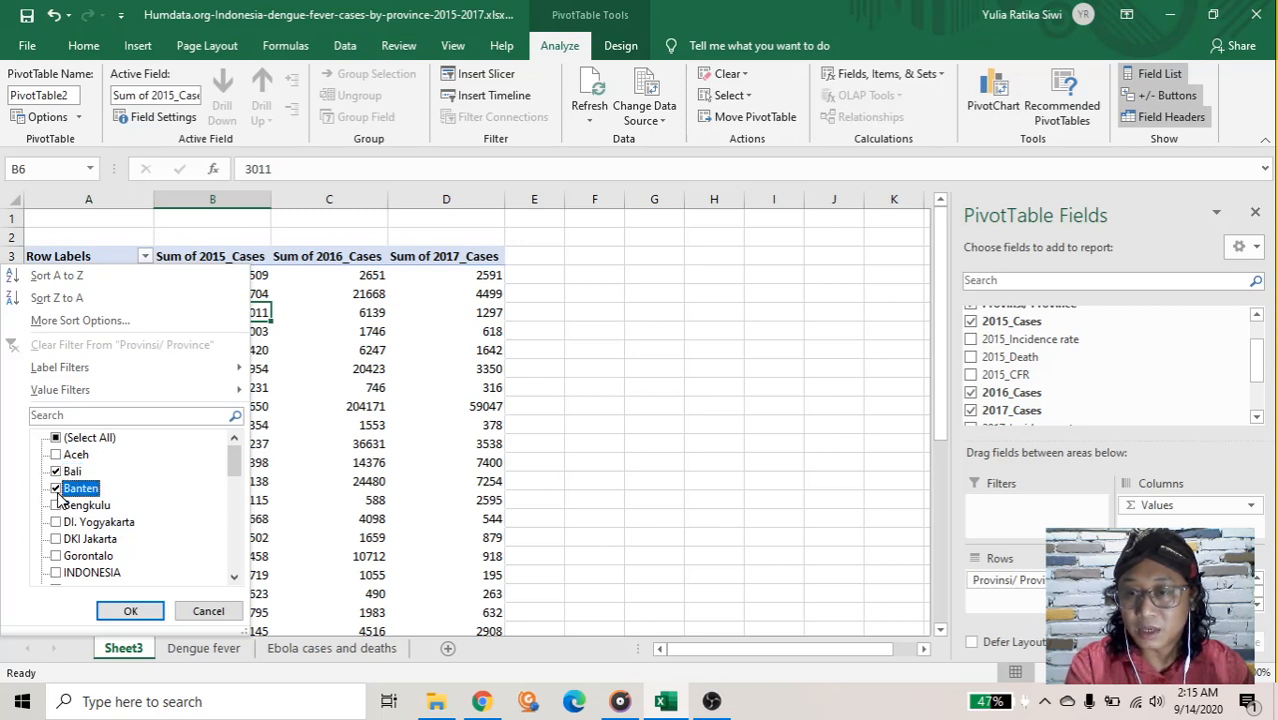
pyautogui.click(57, 523)
pyautogui.click(57, 538)
pyautogui.scroll(-2, 59, 534)
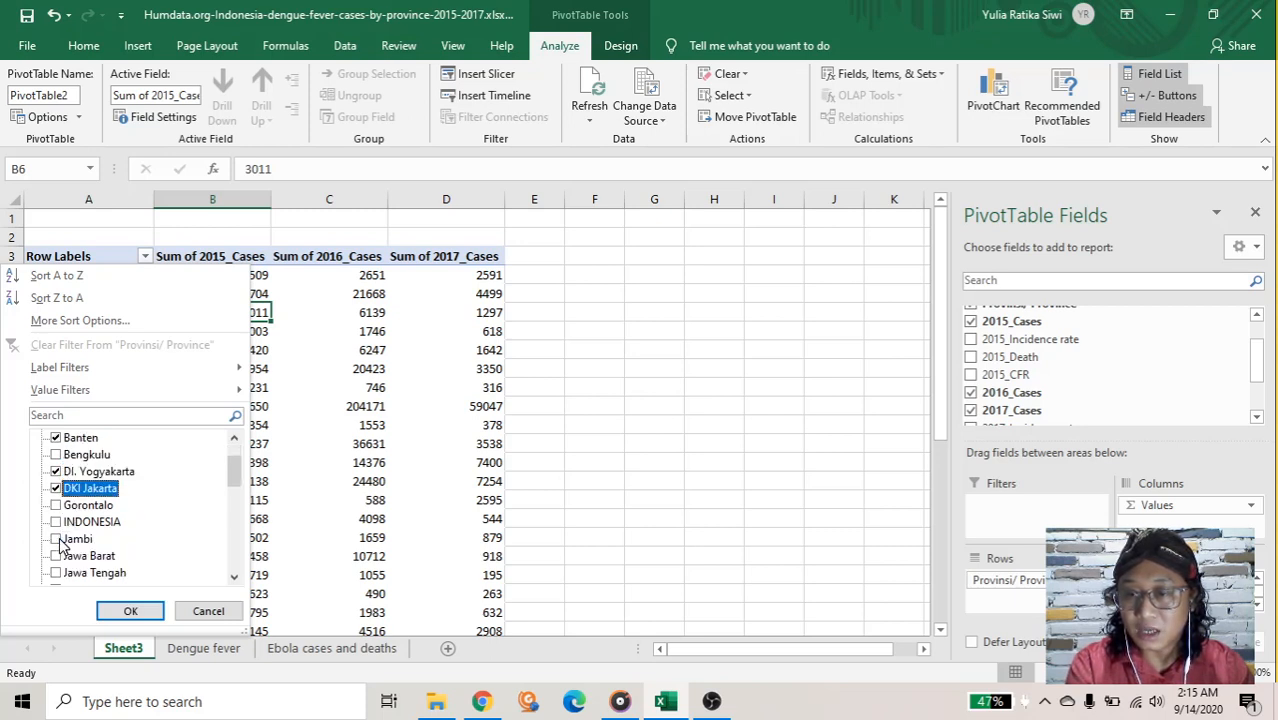
pyautogui.scroll(-1, 60, 520)
pyautogui.click(56, 455)
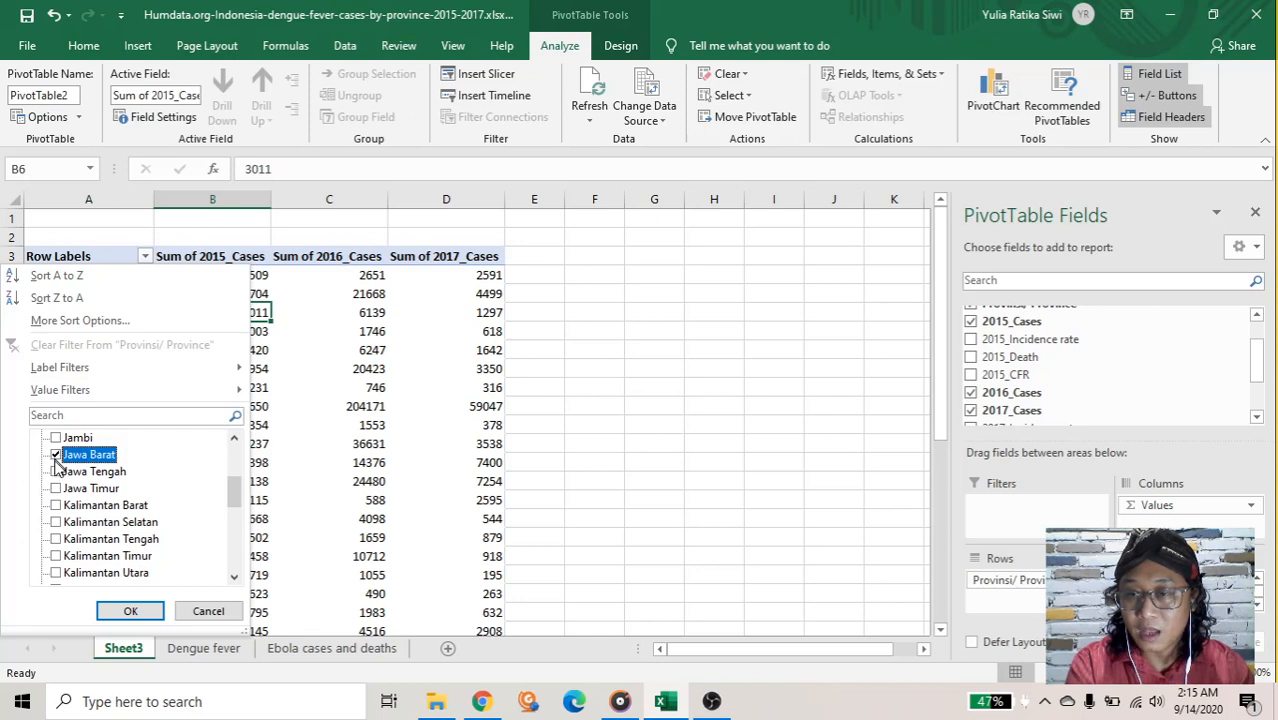
pyautogui.click(56, 472)
pyautogui.click(56, 489)
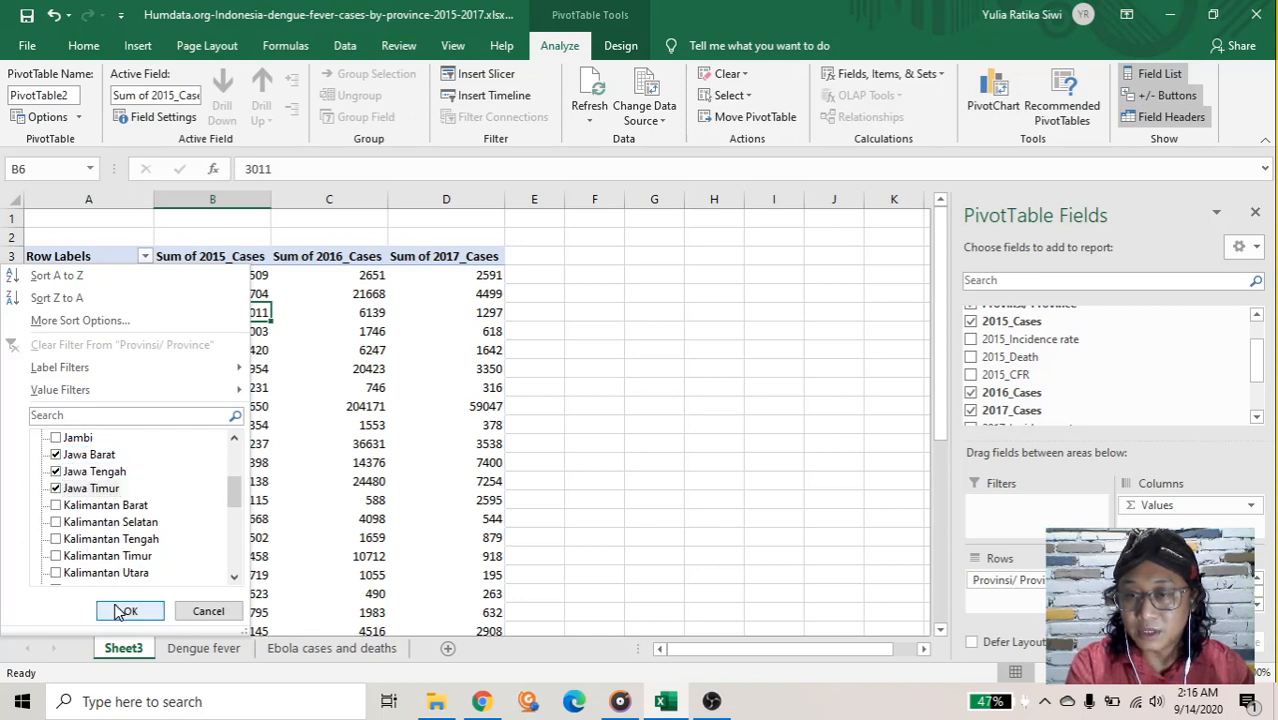
pyautogui.click(122, 610)
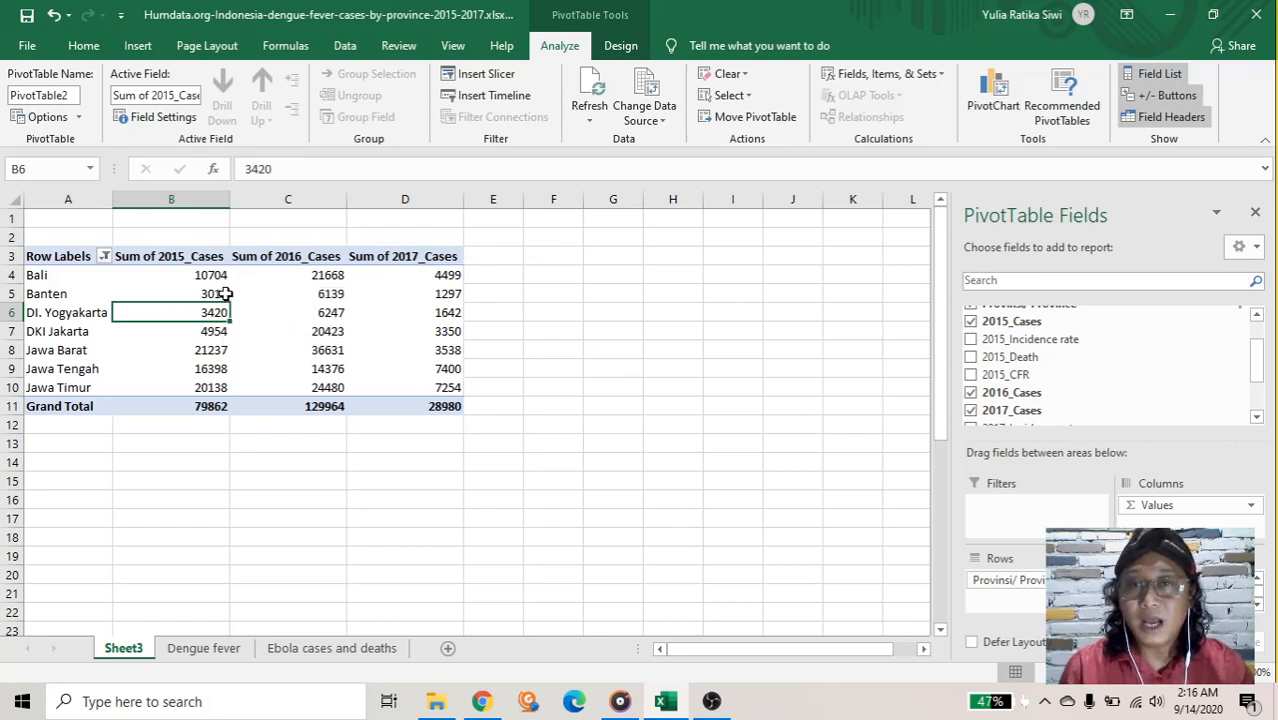
# - Insert a slicer for the Provinsi/ Province field of the PivotTable
pyautogui.click(501, 85)
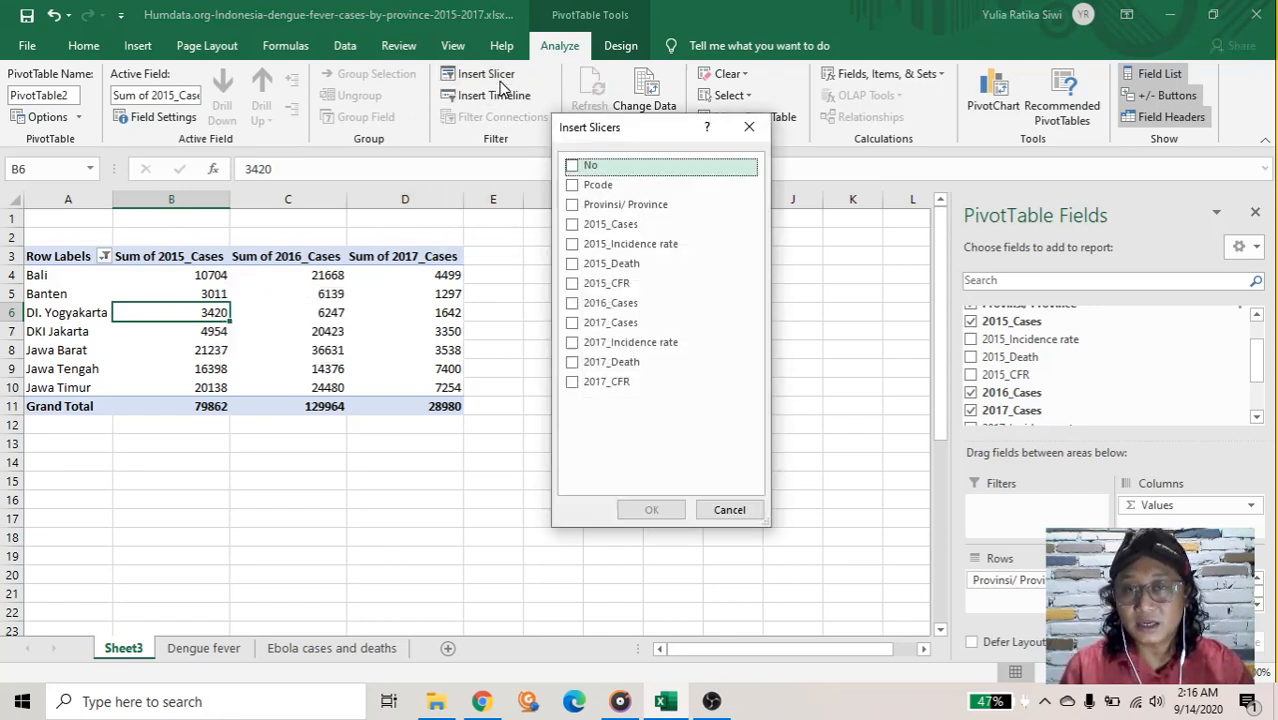
pyautogui.click(614, 204)
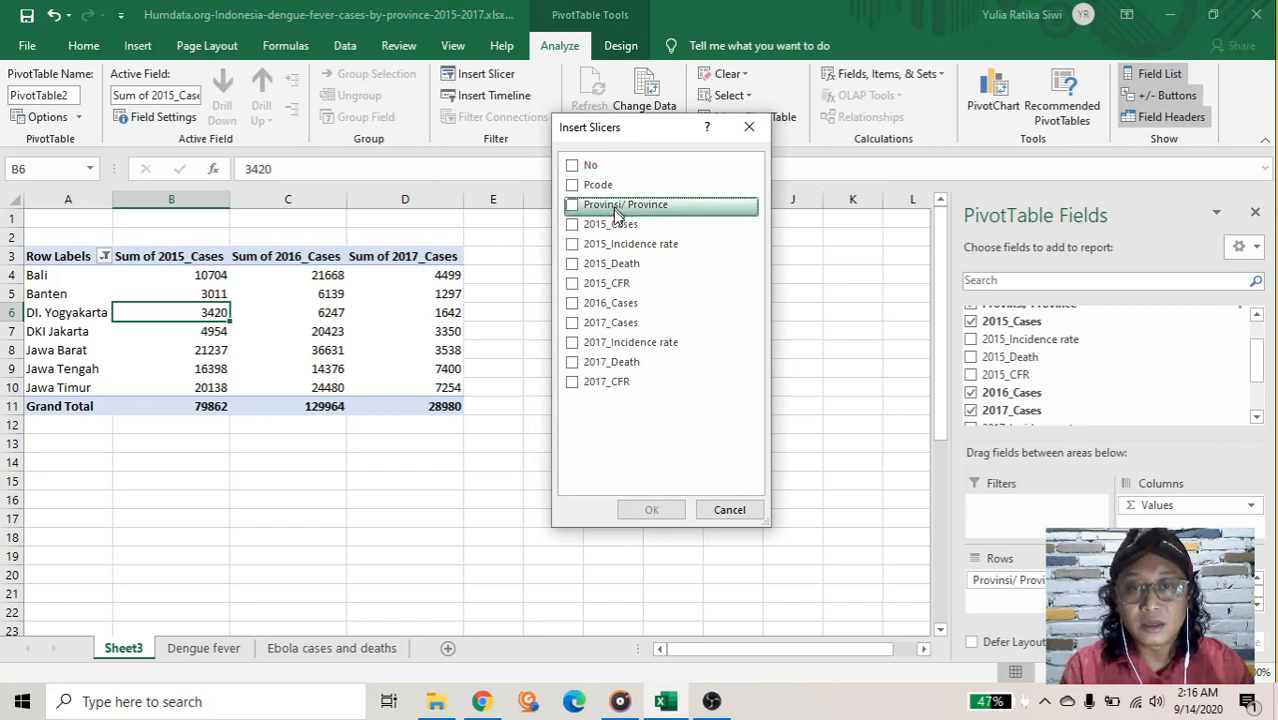
pyautogui.click(573, 208)
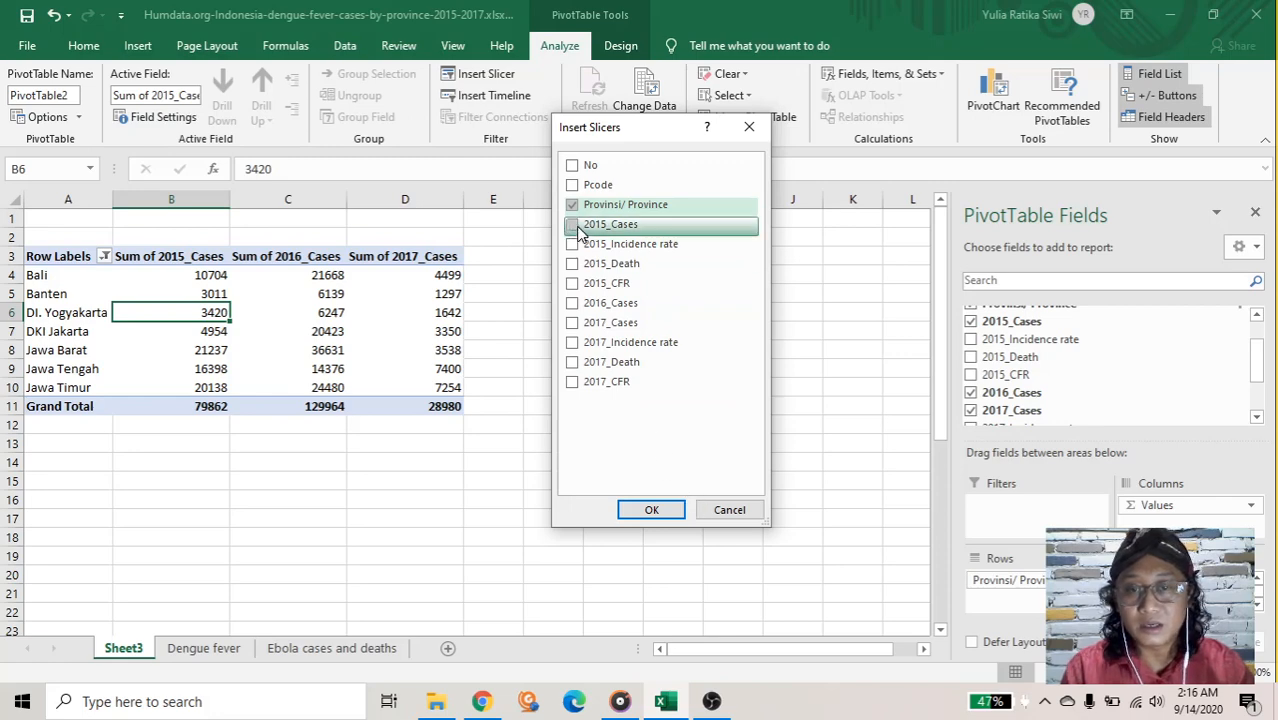
pyautogui.click(675, 512)
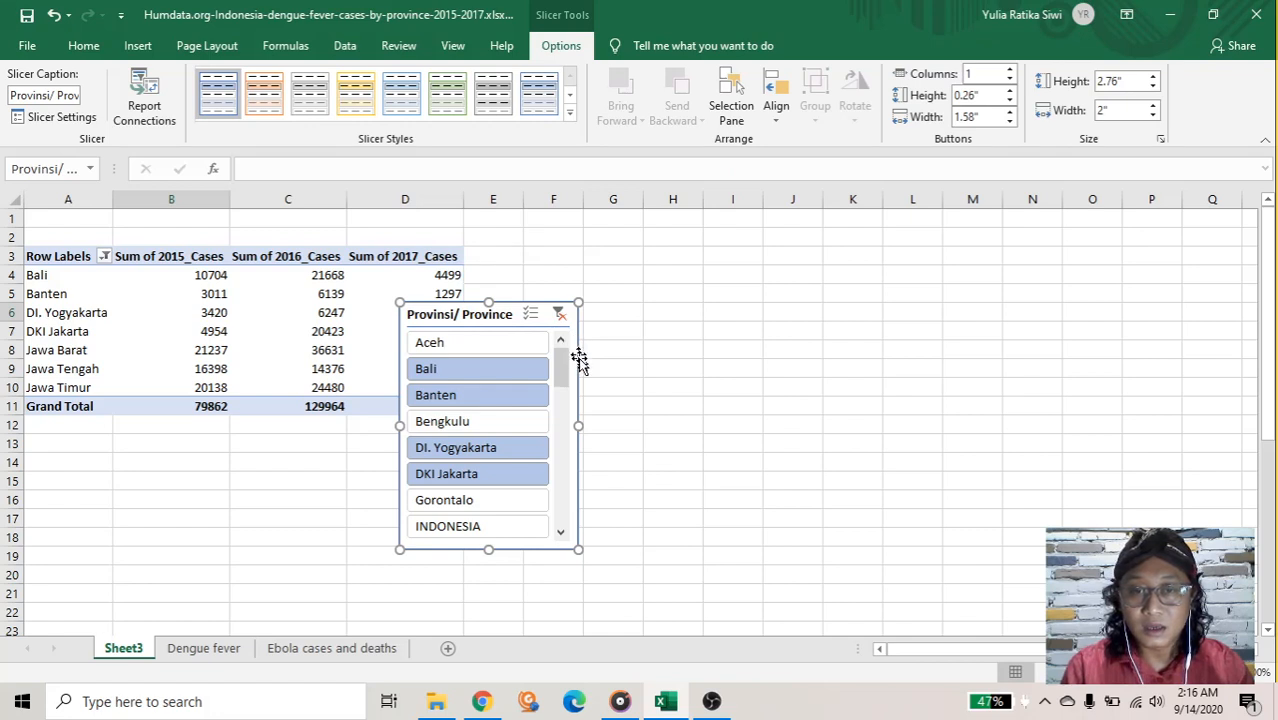
# - Widen the Provinsi/ Province slicer to about 2.52" and place it just below the PivotTable's last column, starting near cell E13
pyautogui.moveTo(585, 425); pyautogui.dragTo(632, 425)
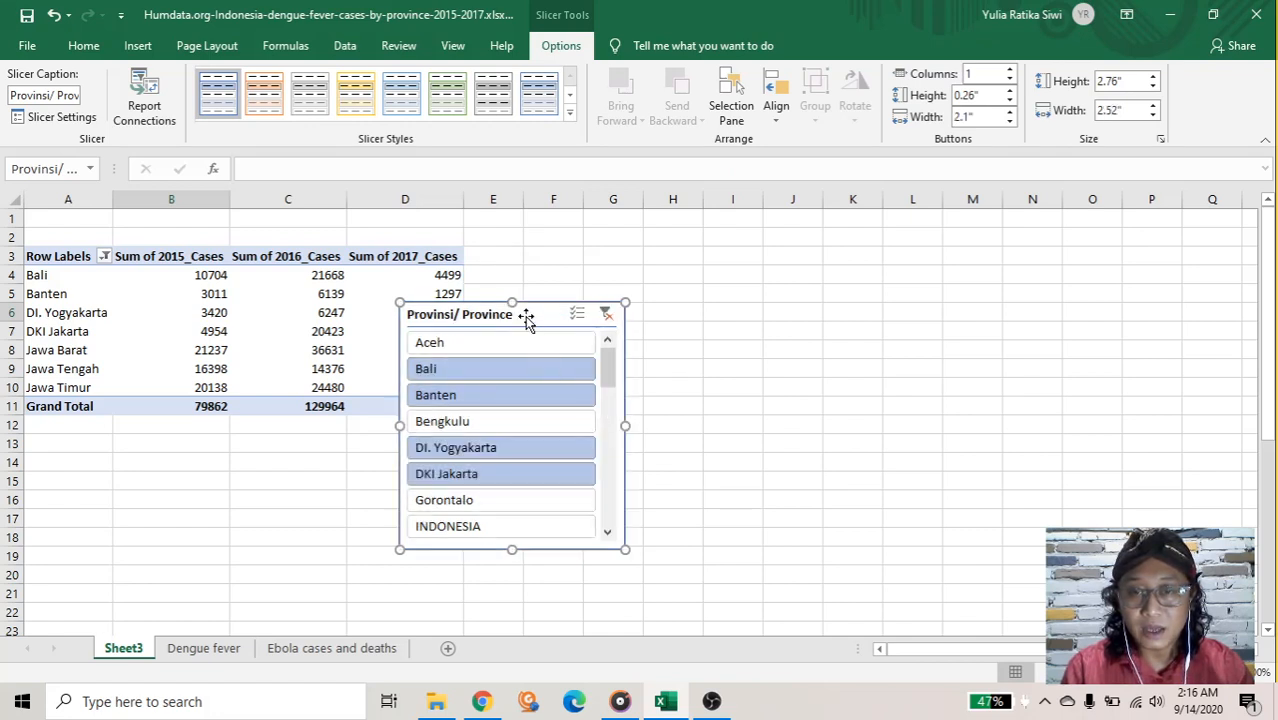
pyautogui.moveTo(530, 316); pyautogui.dragTo(640, 268)
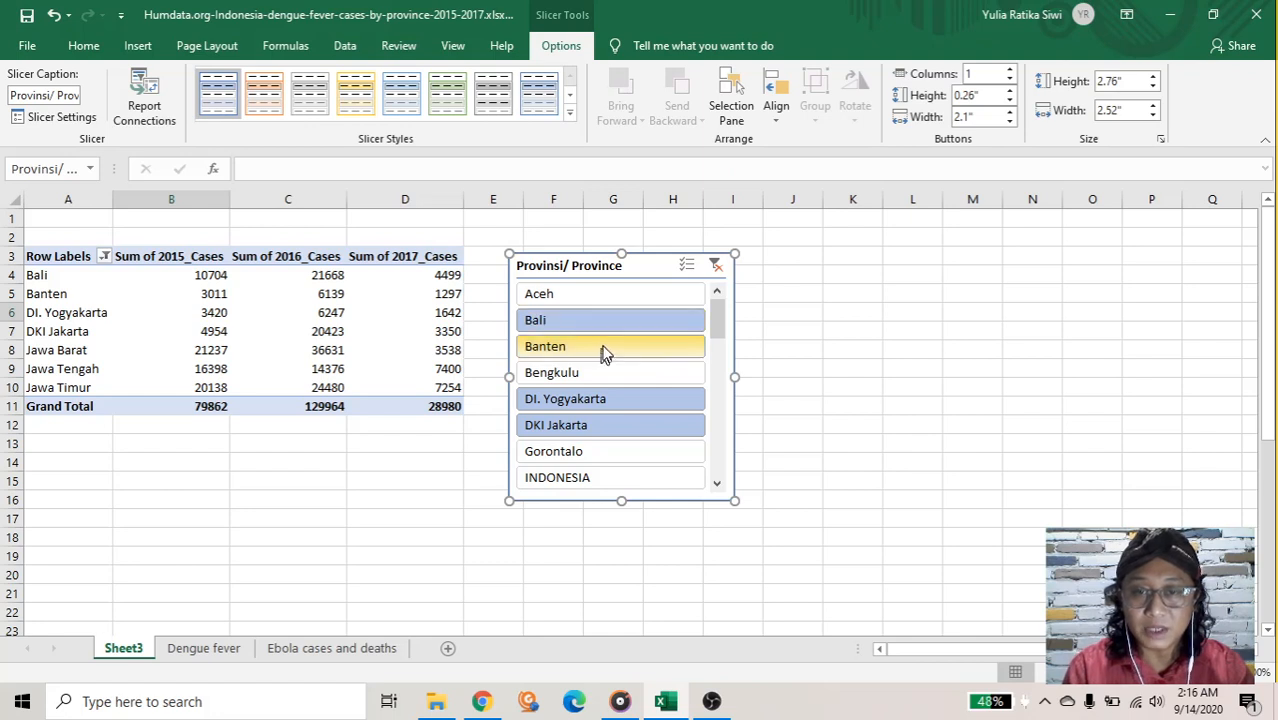
pyautogui.moveTo(716, 310)
pyautogui.mouseDown()
pyautogui.moveTo(716, 422)
pyautogui.moveTo(718, 312)
pyautogui.mouseUp()
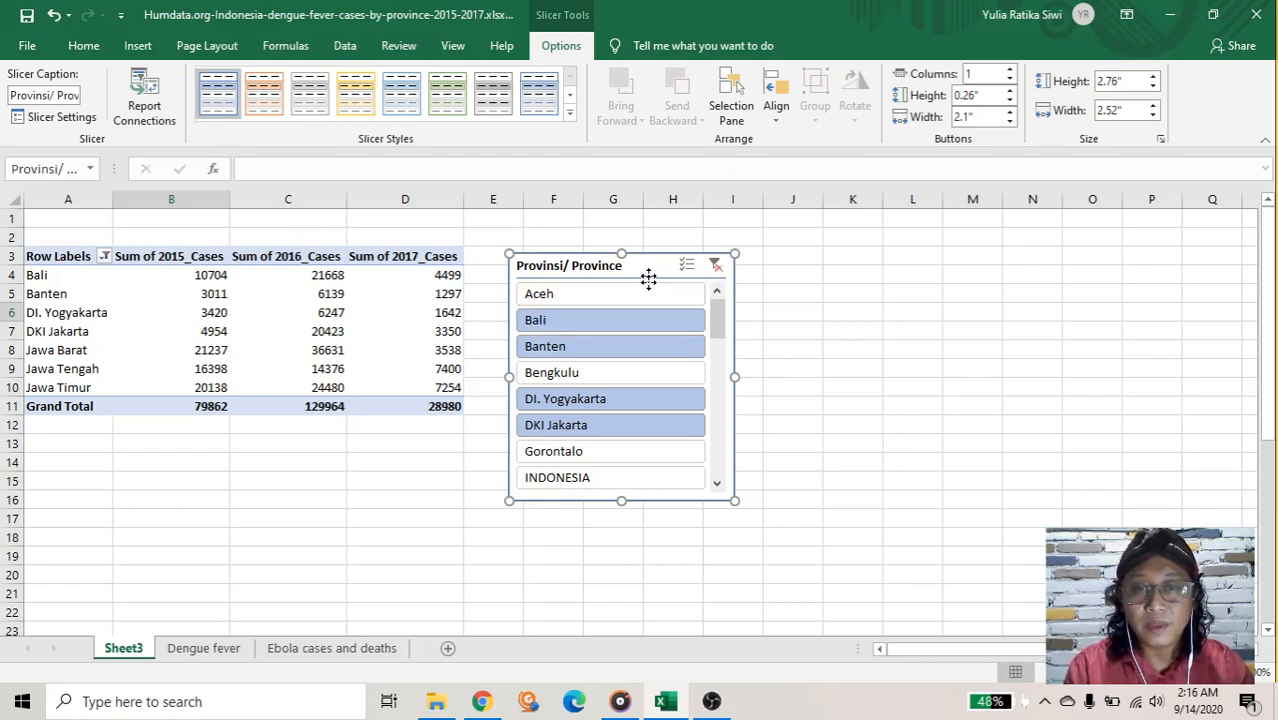
pyautogui.moveTo(648, 280); pyautogui.dragTo(615, 455)
# - Insert a Line PivotChart of the 2015, 2016 and 2017 case sums from the filtered province PivotTable
pyautogui.click(408, 334)
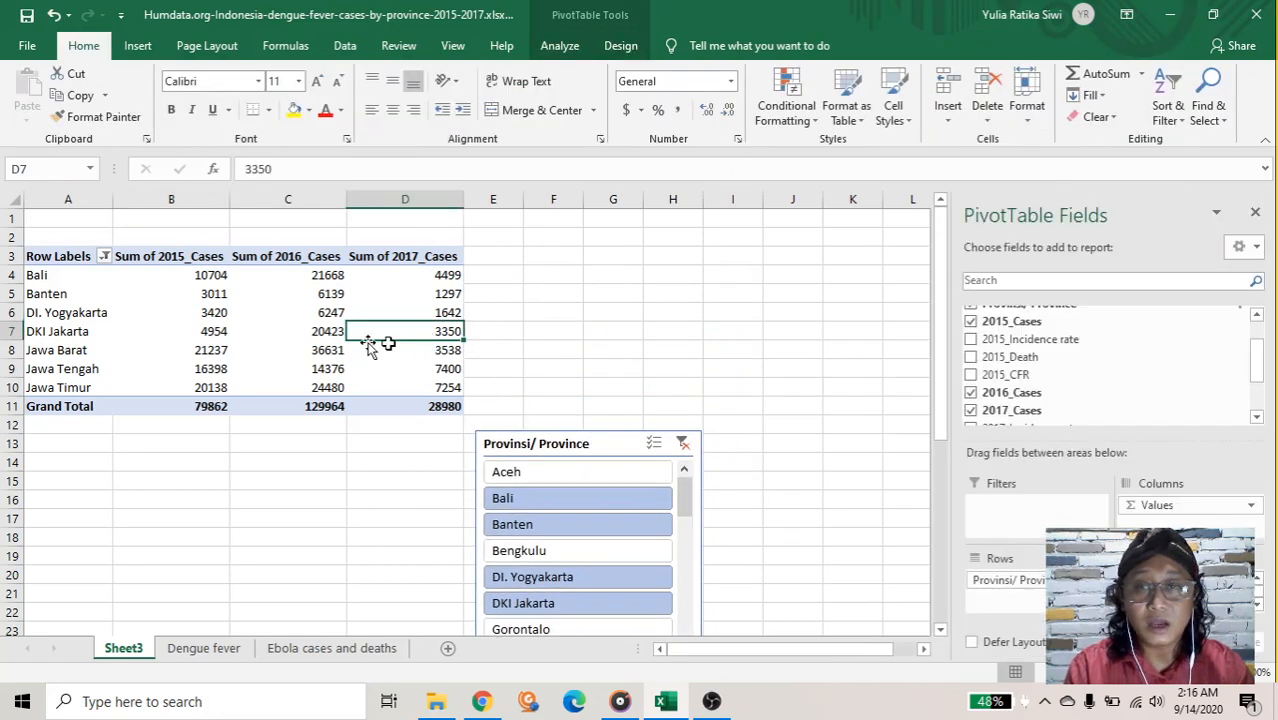
pyautogui.moveTo(33, 262); pyautogui.dragTo(442, 402)
pyautogui.click(432, 352)
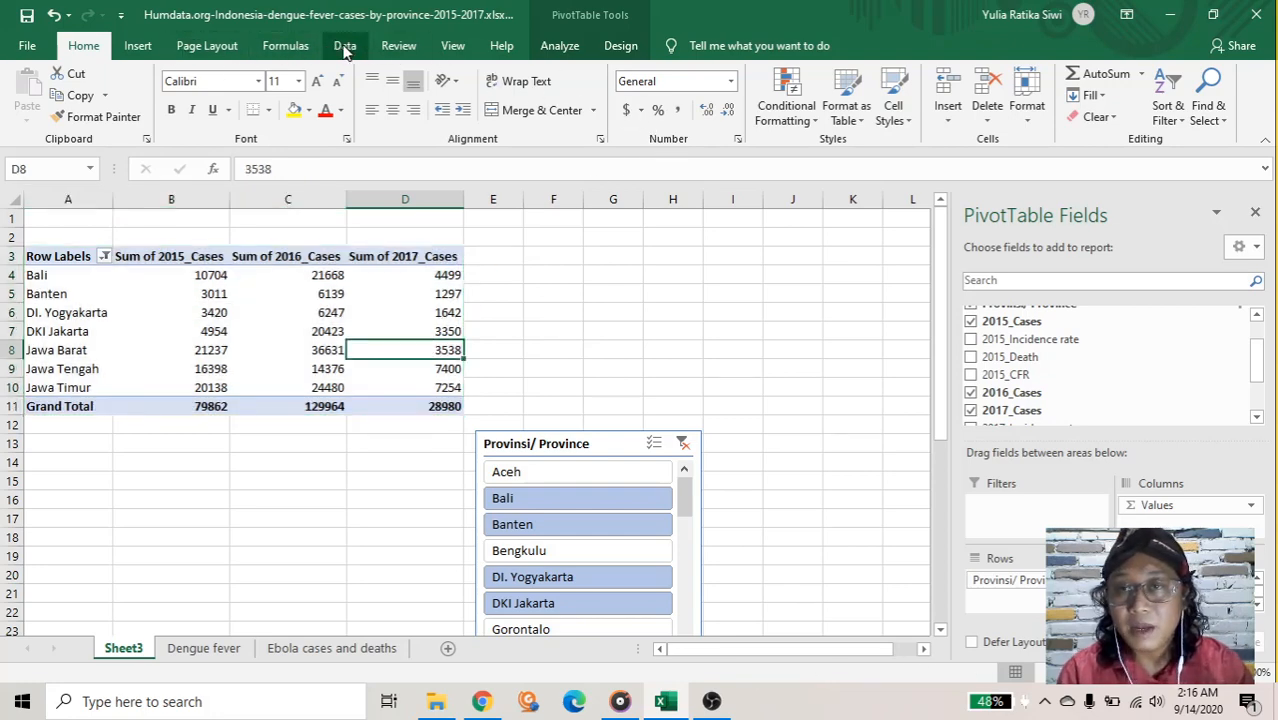
pyautogui.click(559, 45)
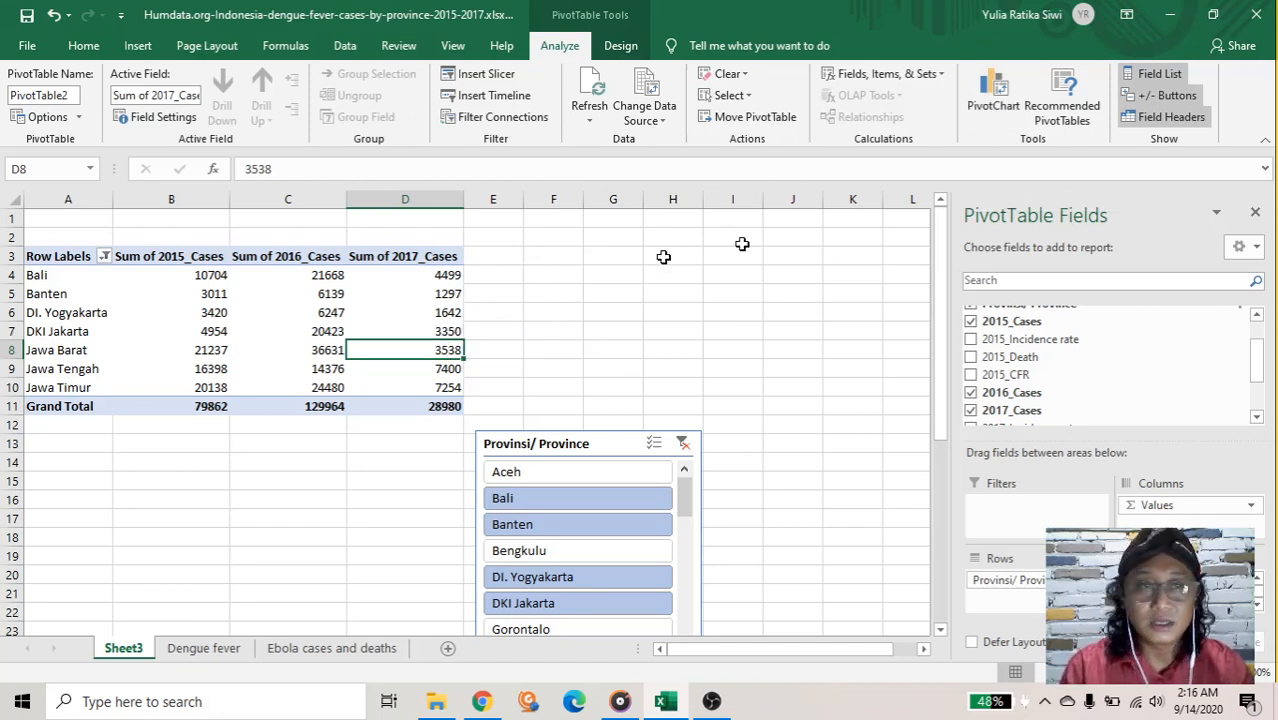
pyautogui.click(1000, 100)
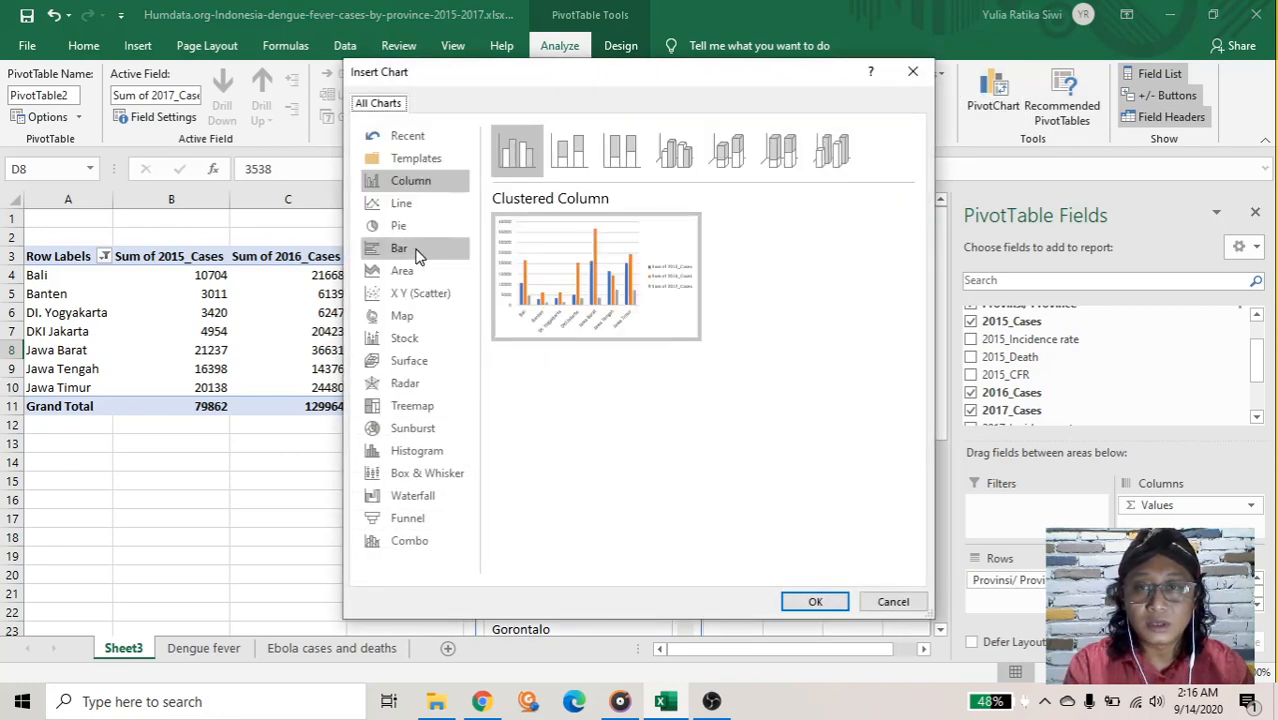
pyautogui.moveTo(592, 302)
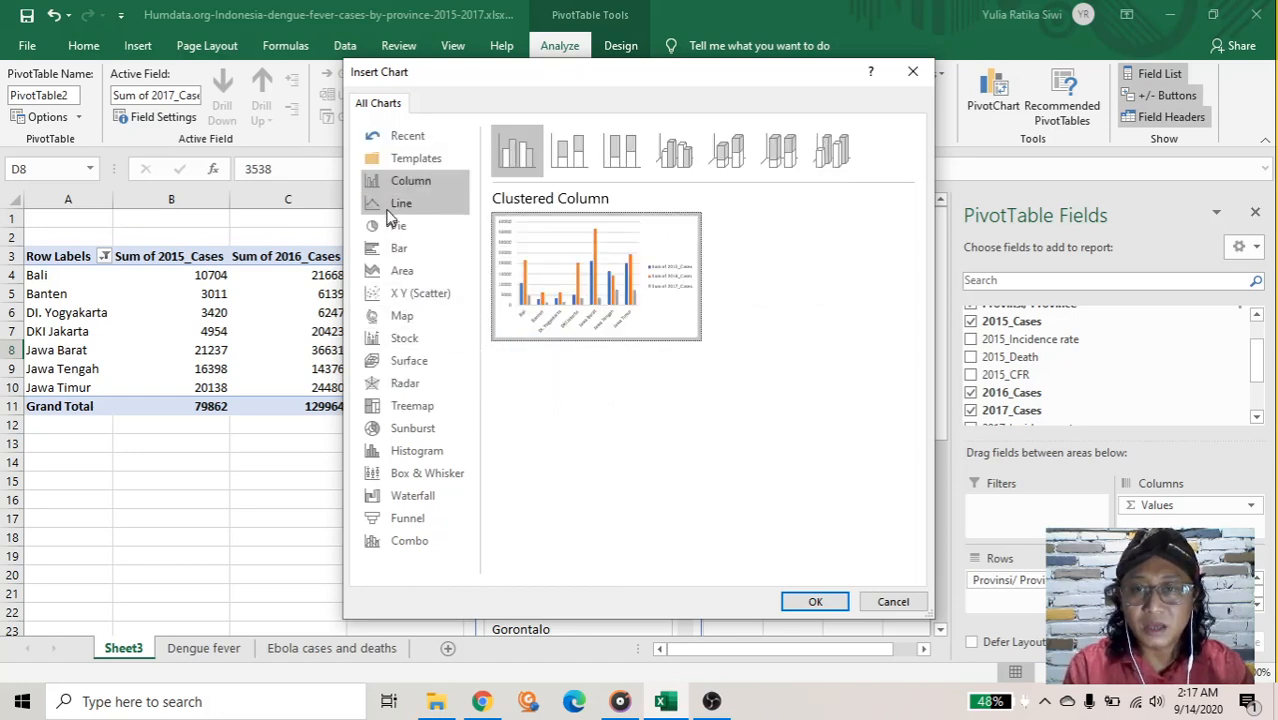
pyautogui.click(389, 206)
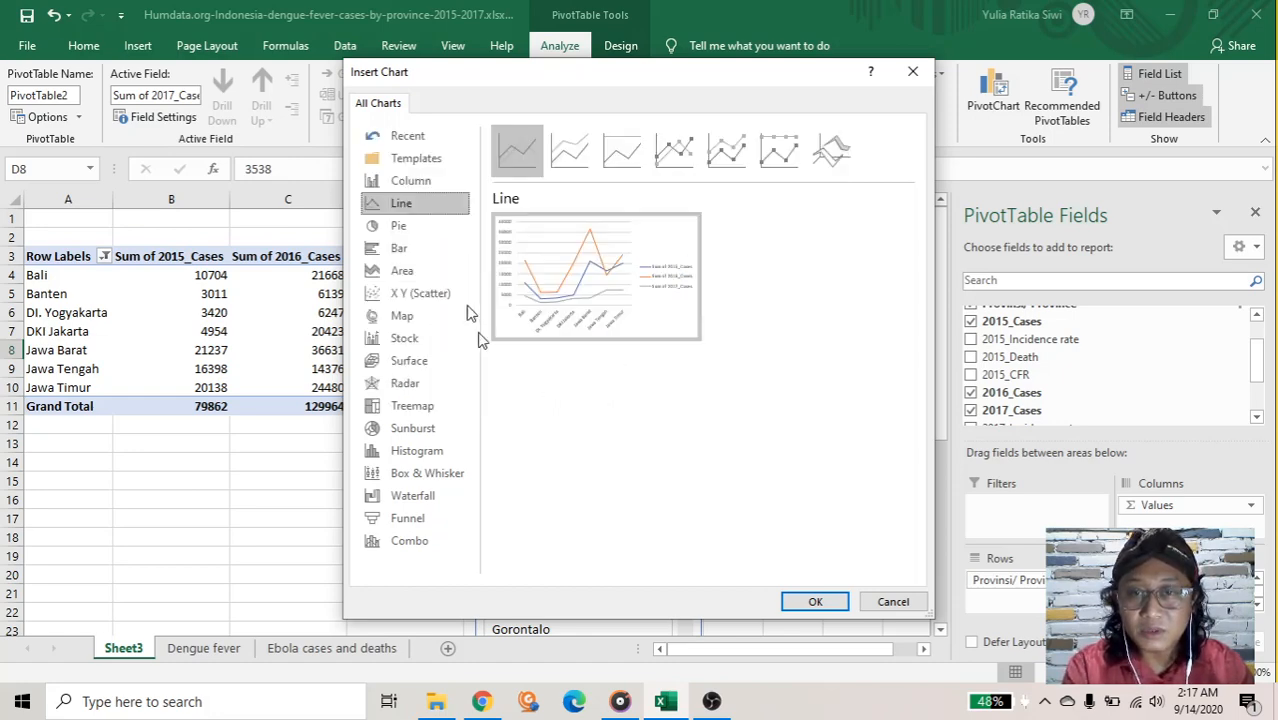
pyautogui.moveTo(623, 263)
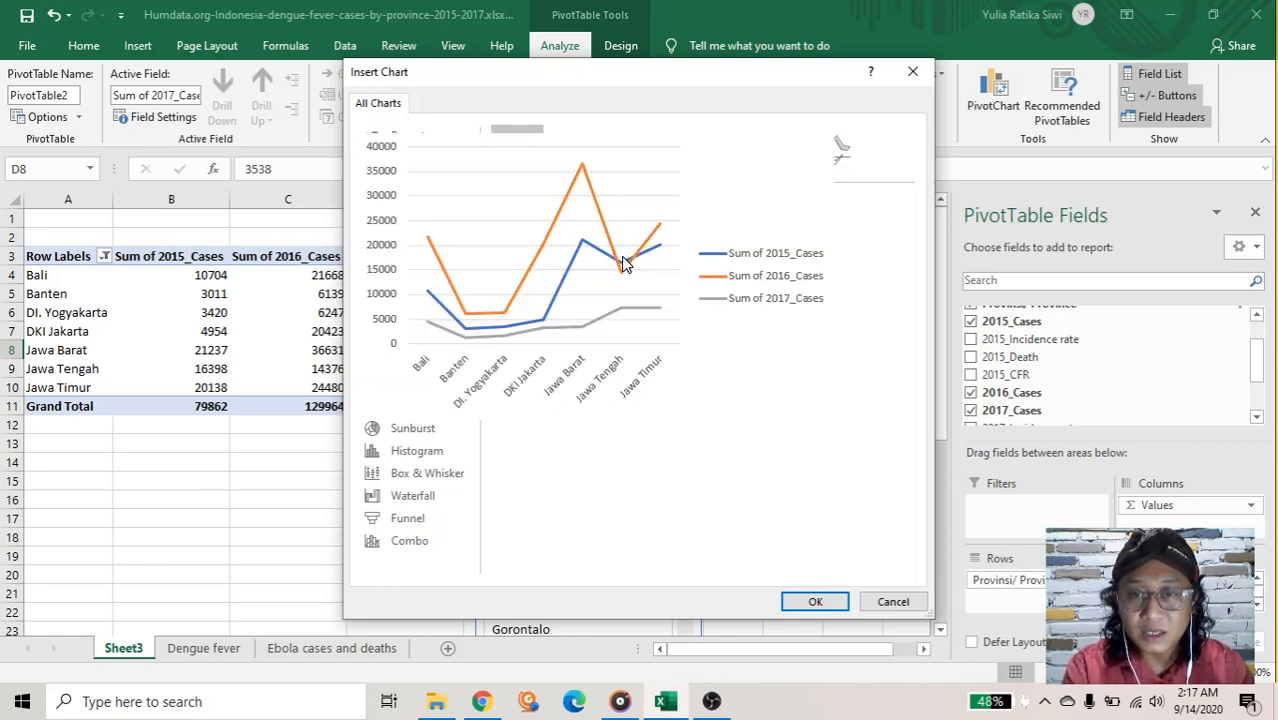
pyautogui.click(813, 600)
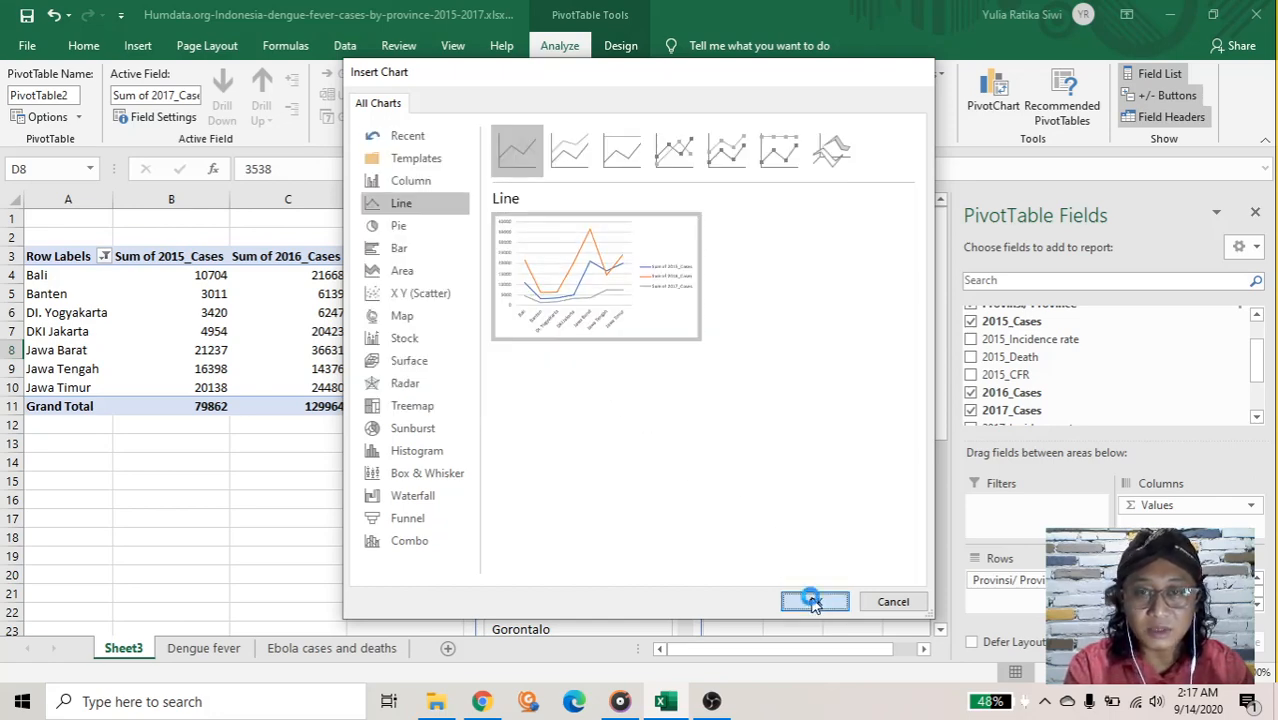
# - Move the line chart up to row 2 across columns D to J and switch its rows and columns to plot each province as a series
pyautogui.moveTo(542, 285)
pyautogui.mouseDown()
pyautogui.moveTo(736, 246)
pyautogui.moveTo(747, 223)
pyautogui.moveTo(692, 227)
pyautogui.mouseUp()
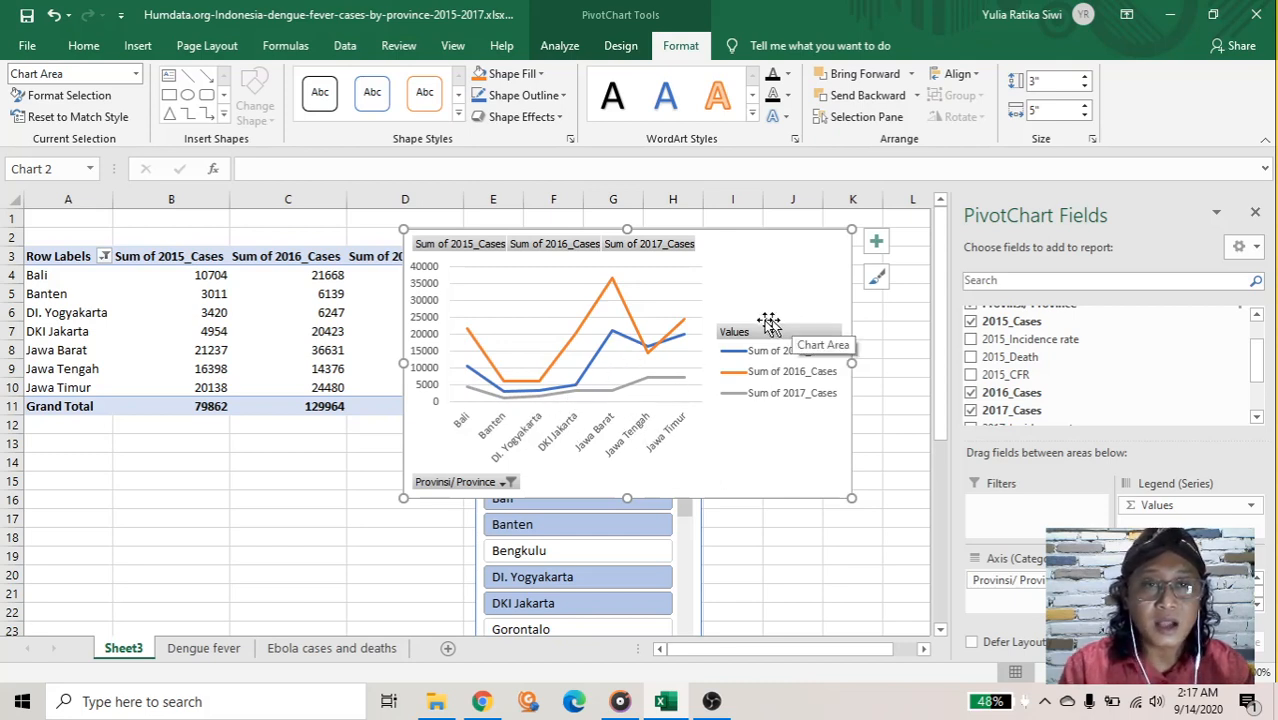
pyautogui.moveTo(681, 231); pyautogui.dragTo(649, 233)
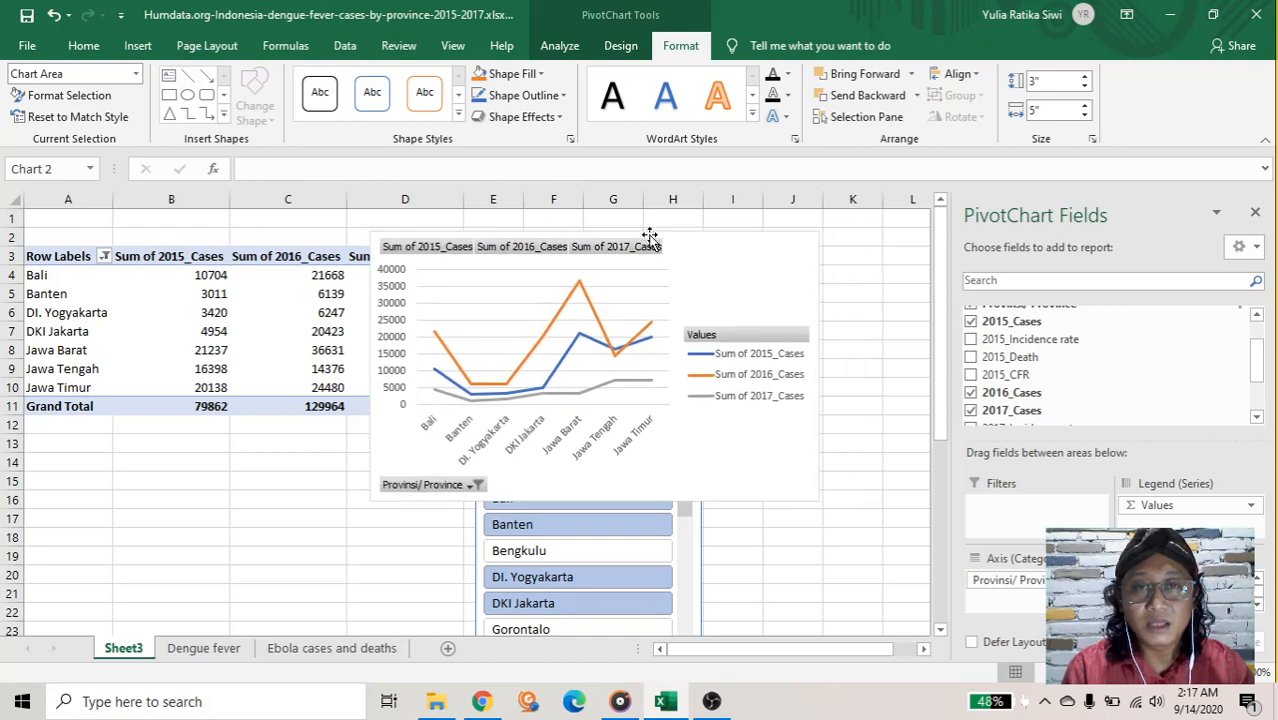
pyautogui.click(621, 47)
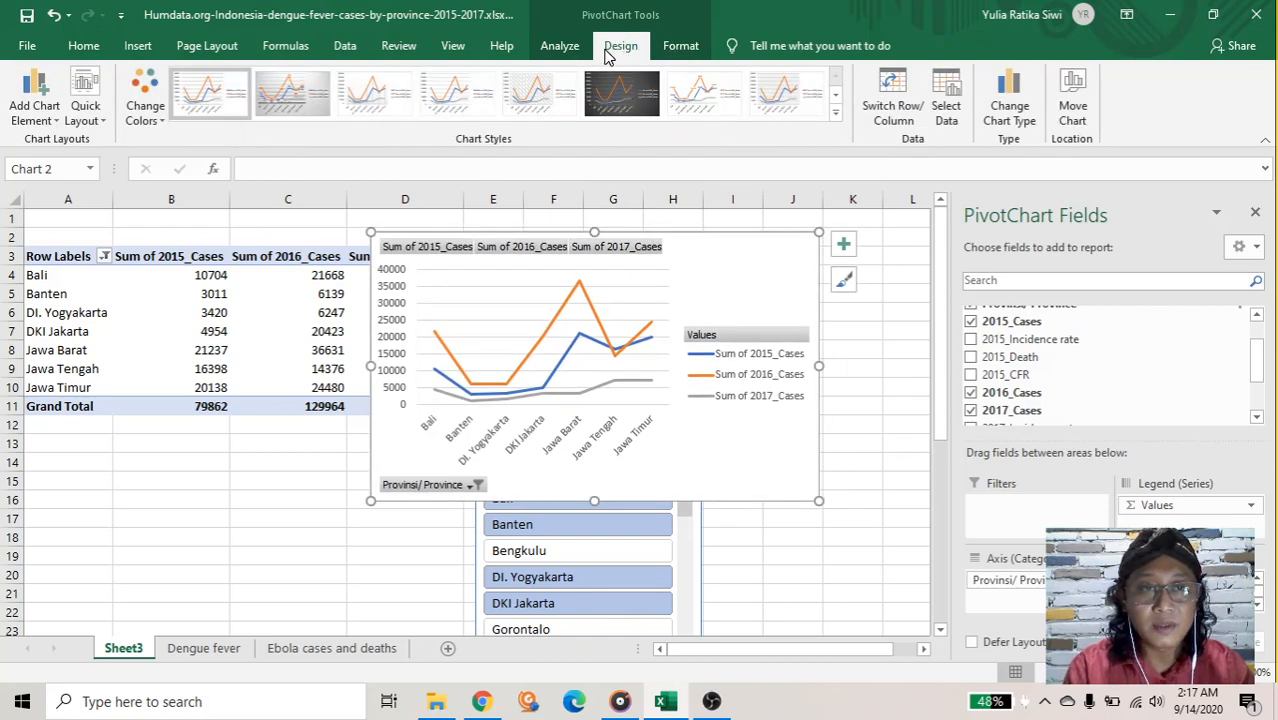
pyautogui.click(893, 105)
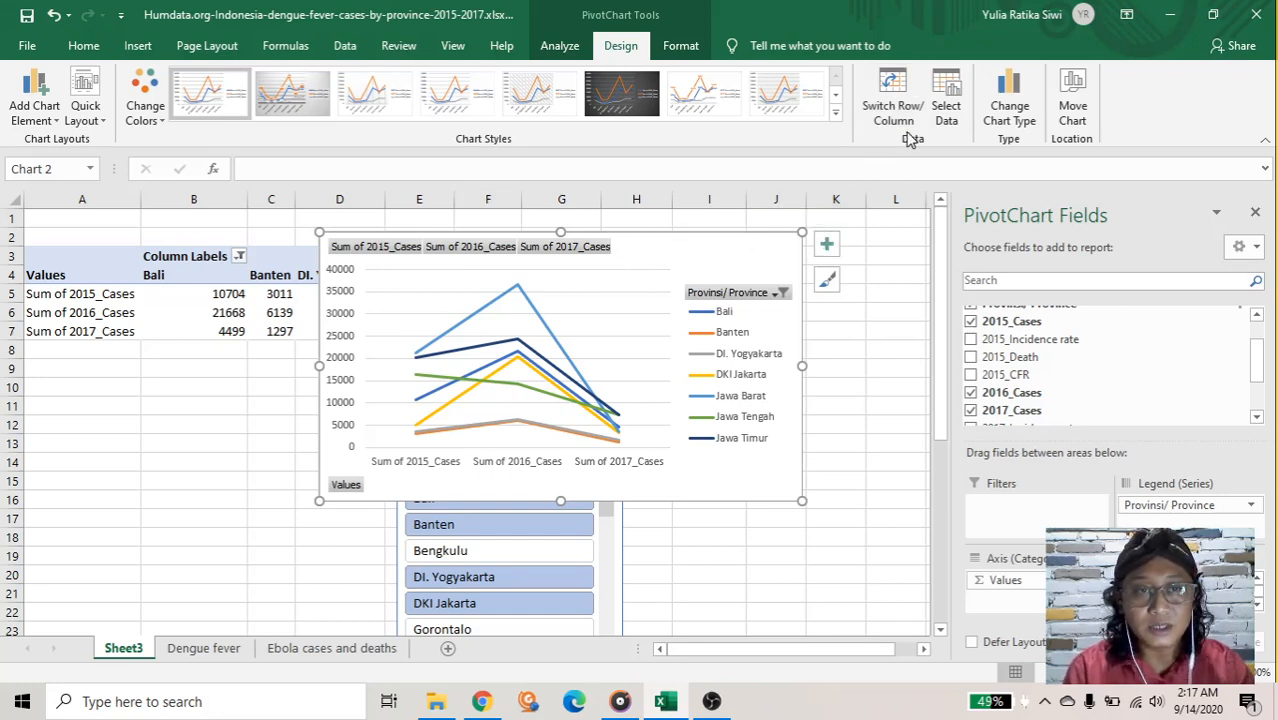
# - Examine the Jawa Tengah, Jawa Barat and DKI Jakarta lines across the three years and reposition the chart over columns D to K from row 2
pyautogui.moveTo(680, 250); pyautogui.dragTo(680, 357)
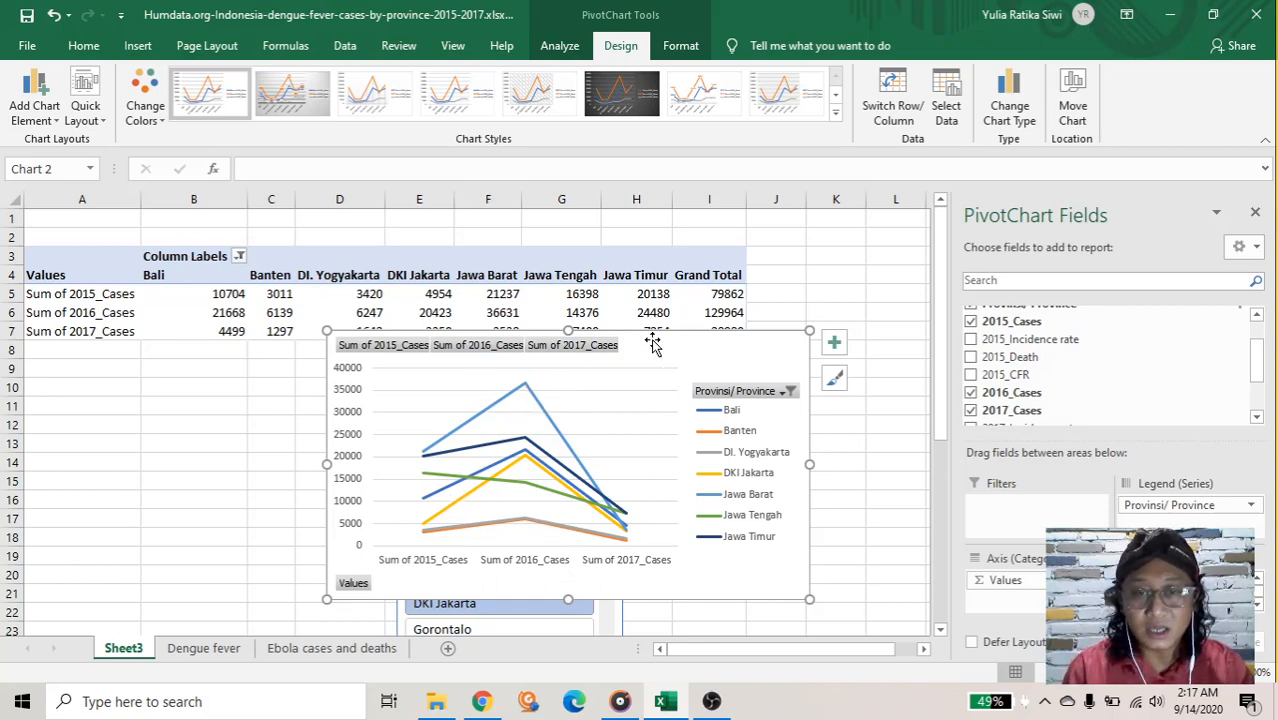
pyautogui.moveTo(662, 337); pyautogui.dragTo(740, 253)
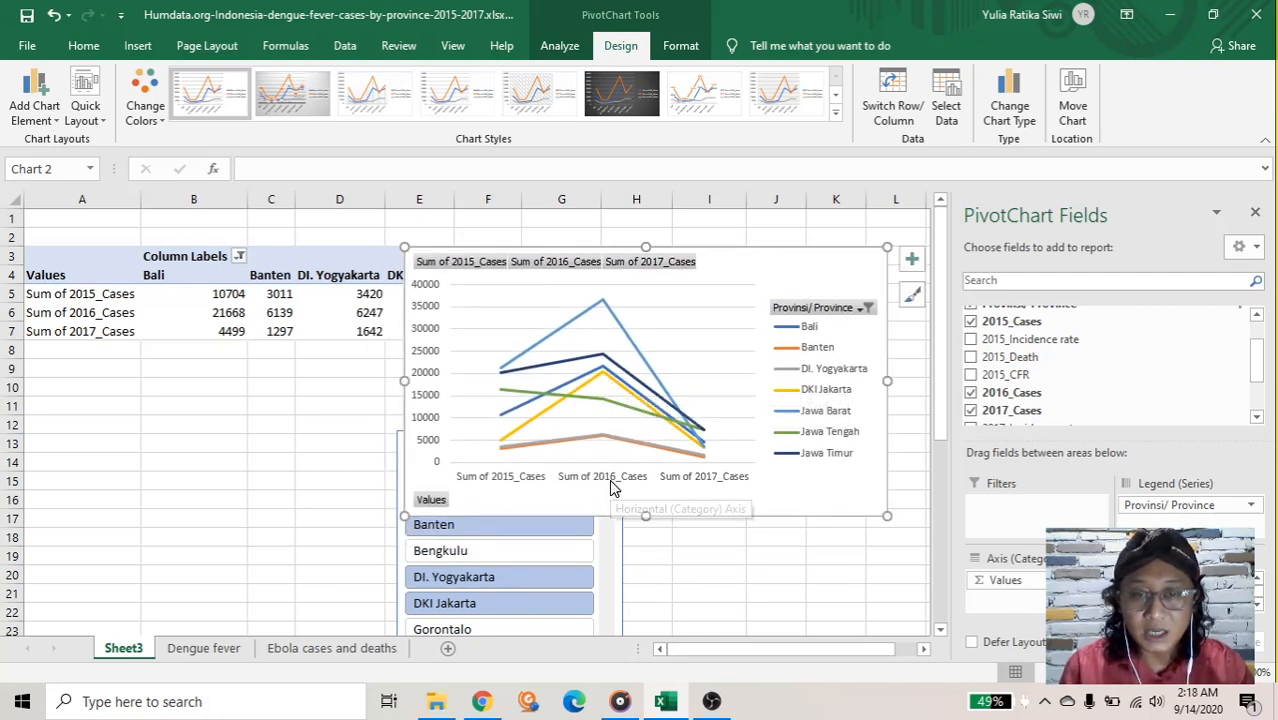
pyautogui.click(607, 402)
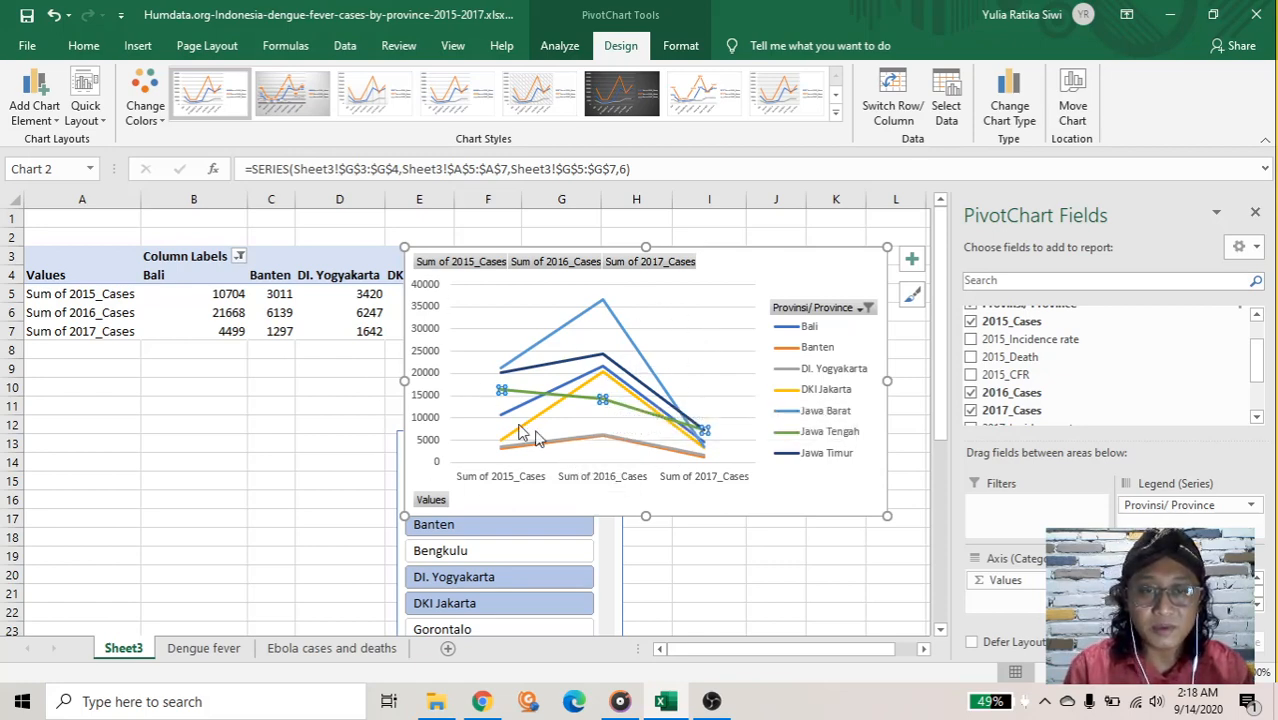
pyautogui.click(602, 299)
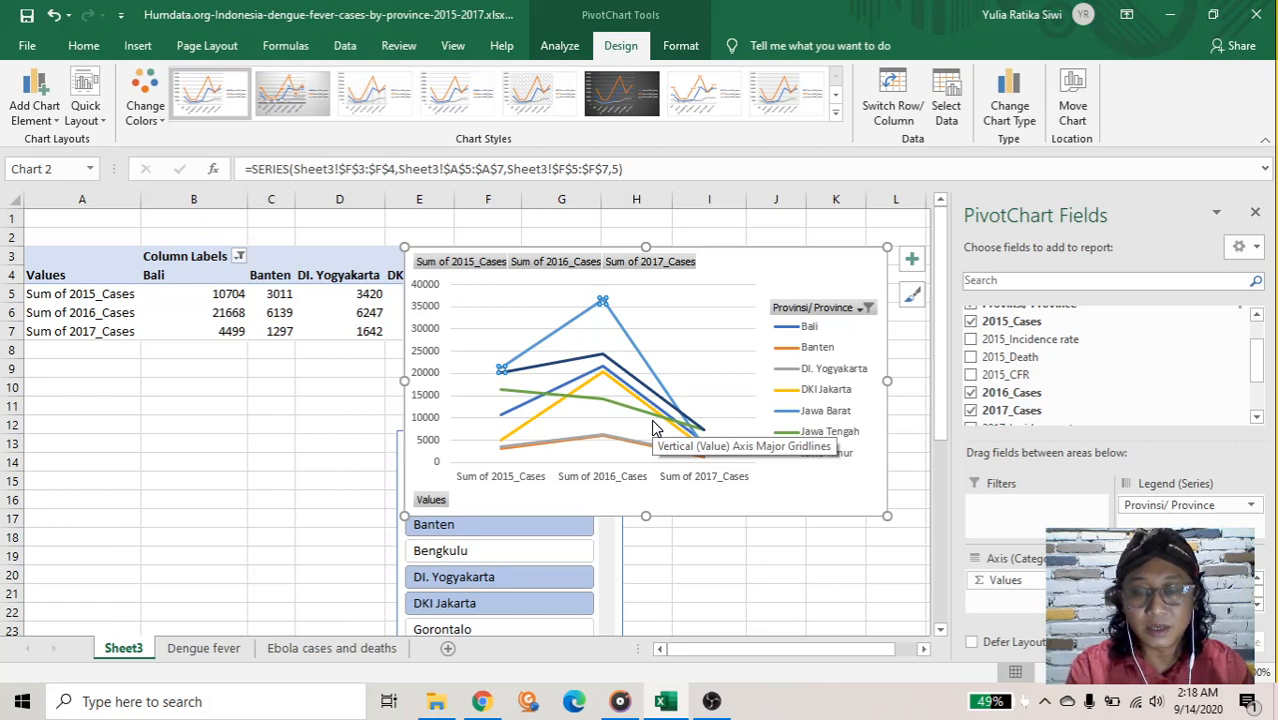
pyautogui.click(524, 427)
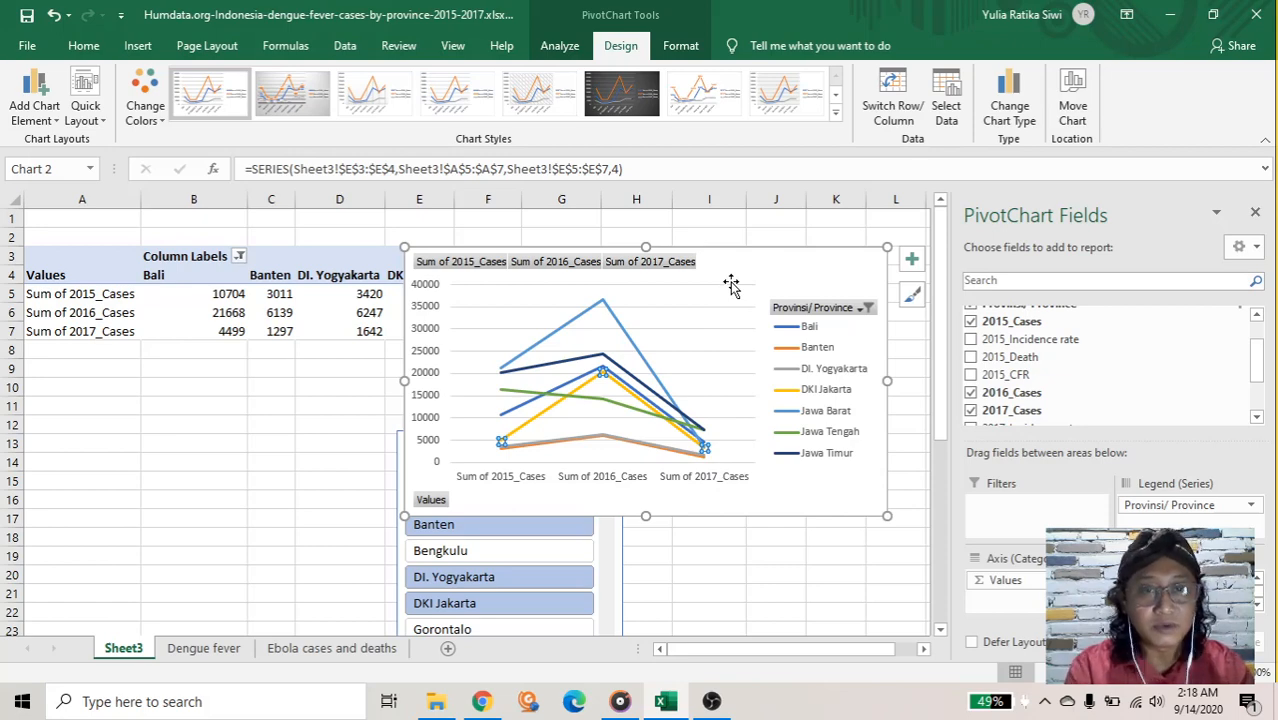
pyautogui.moveTo(735, 268); pyautogui.dragTo(696, 262)
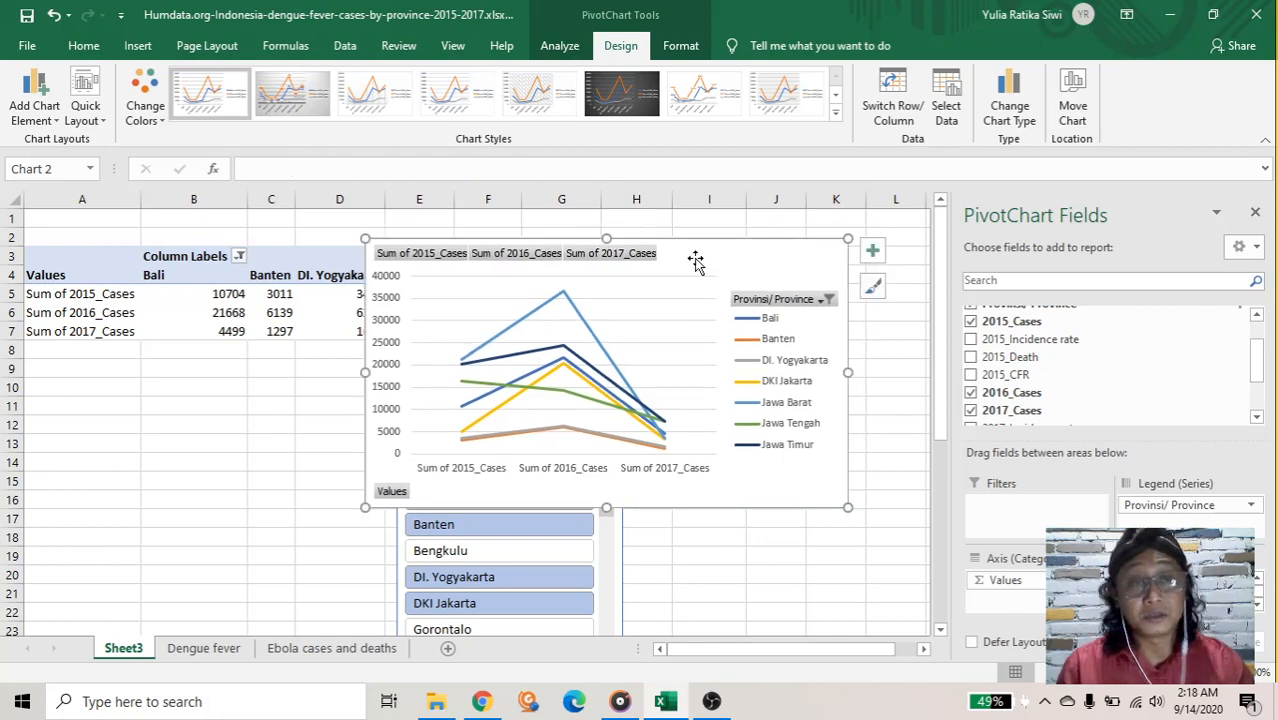